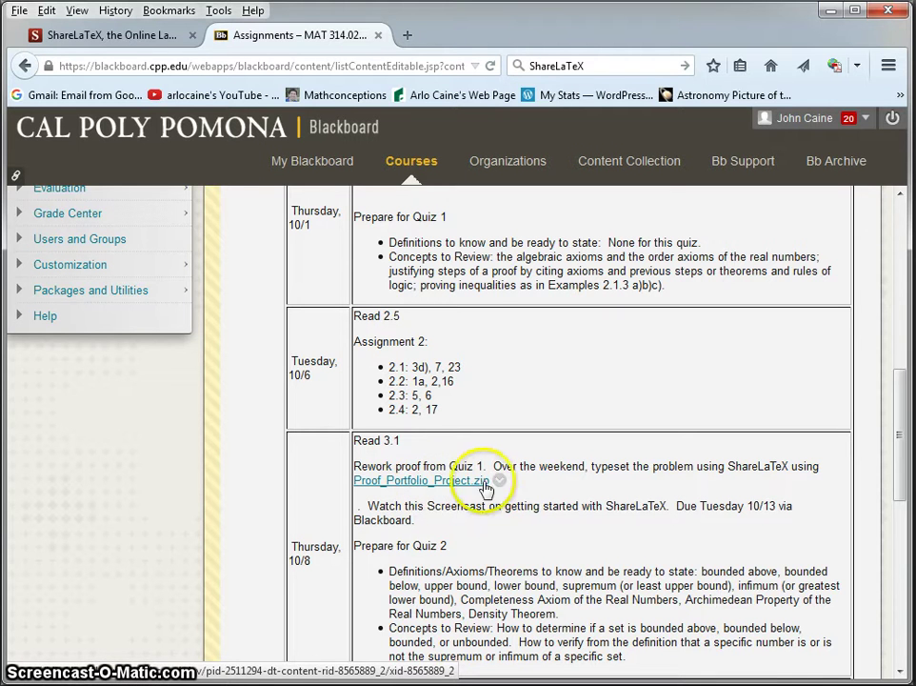
Save Proof_Portfolio_Project.zip from Blackboard using Firefox's Save File option
click(499, 481)
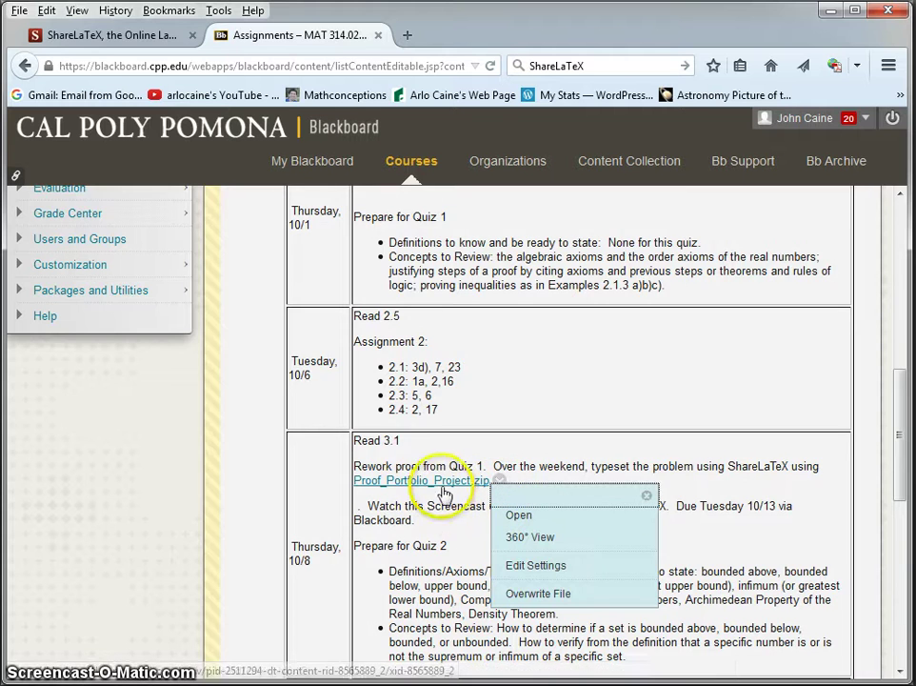
click(440, 481)
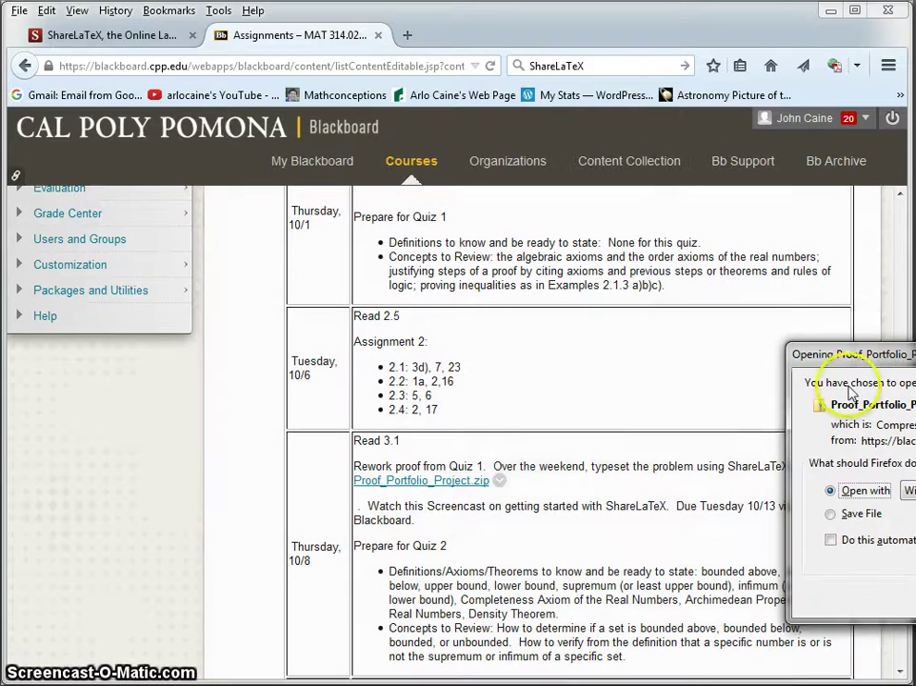
drag(785, 360, 198, 237)
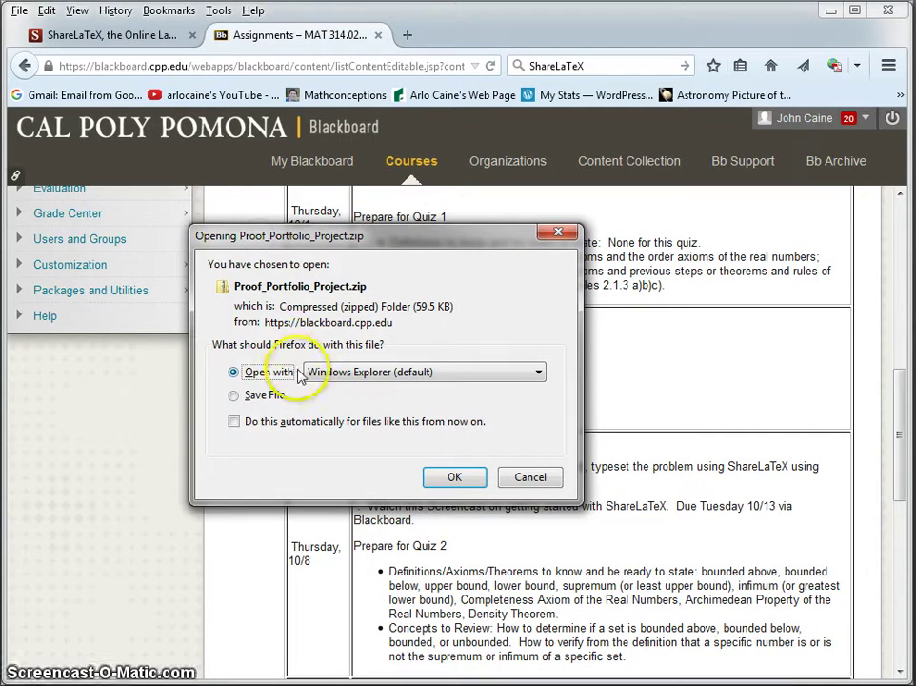
click(238, 397)
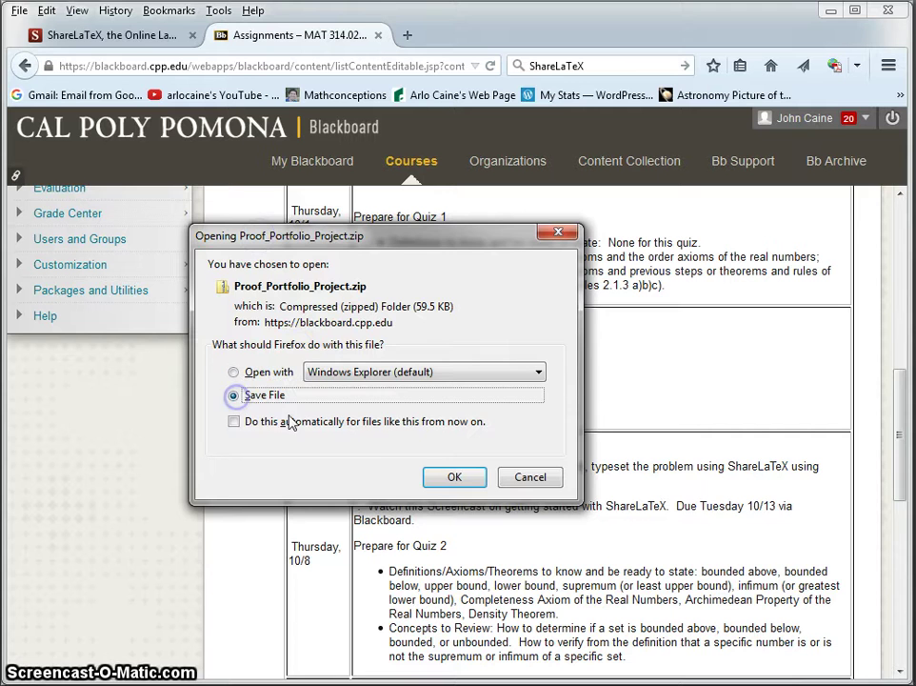
click(461, 480)
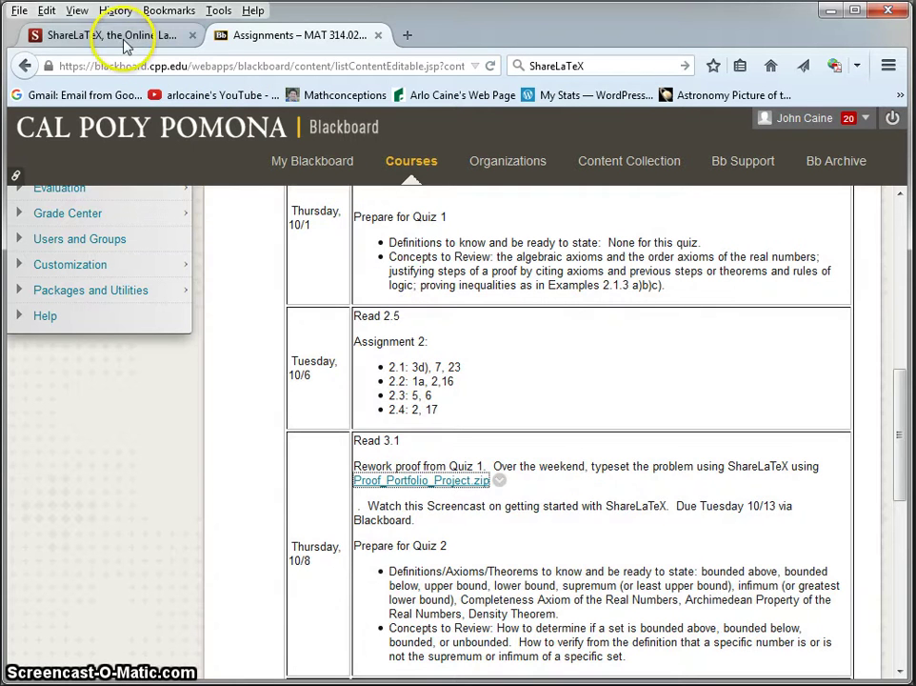
Register a new ShareLaTeX account with an e-mail address and password
click(123, 38)
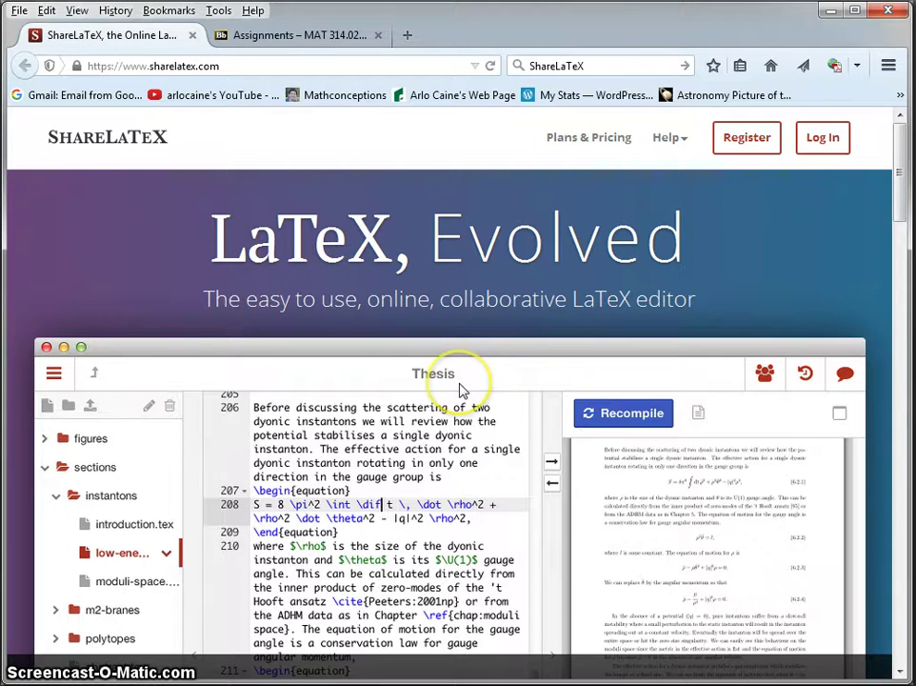
scroll(461, 388, down, 4)
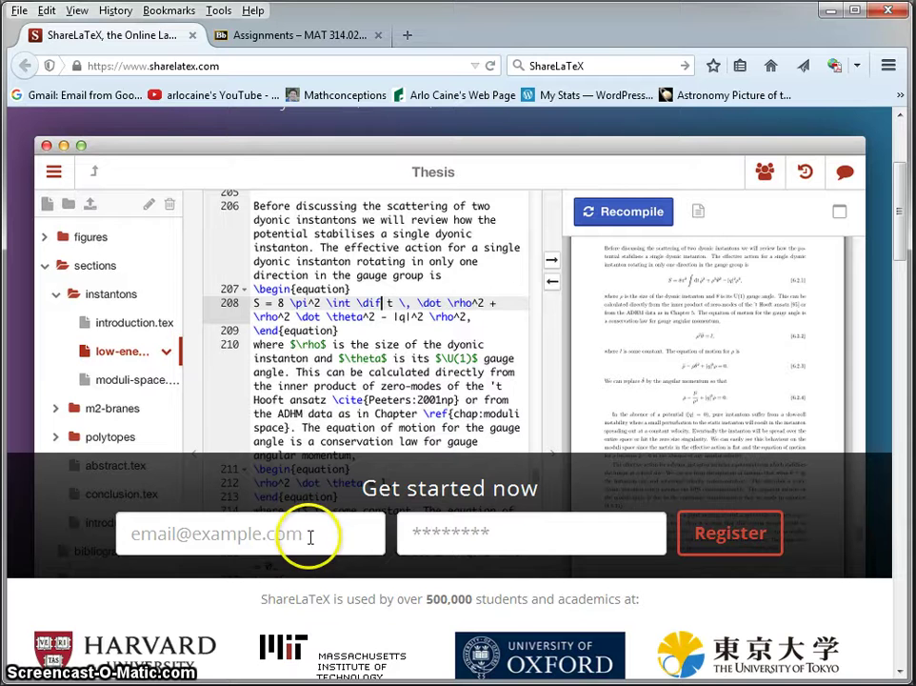
click(310, 536)
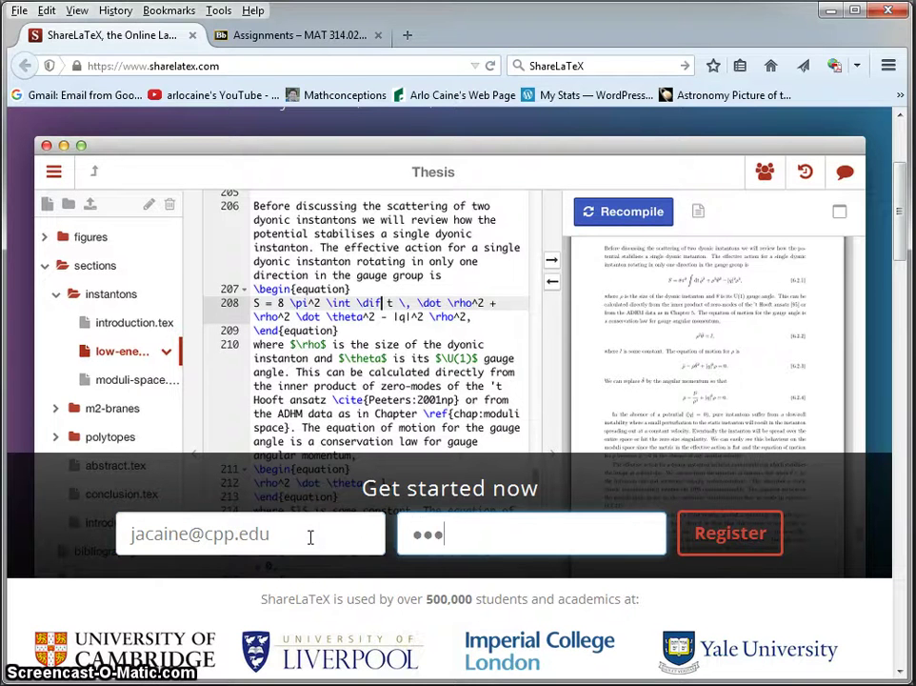
text(abc)
key(Return)
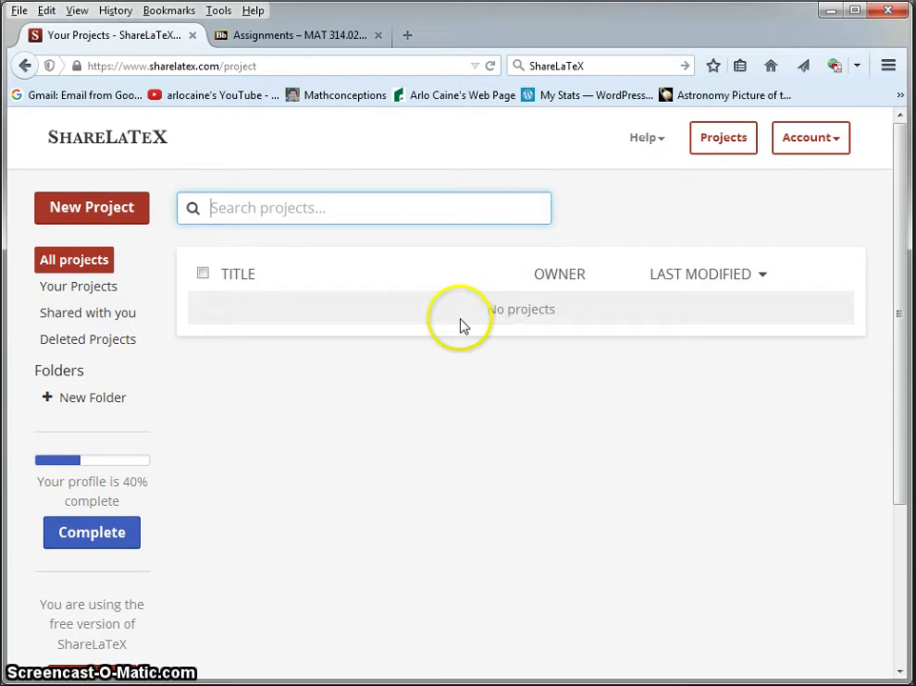
Start a new ShareLaTeX project by uploading a .zip file
click(126, 225)
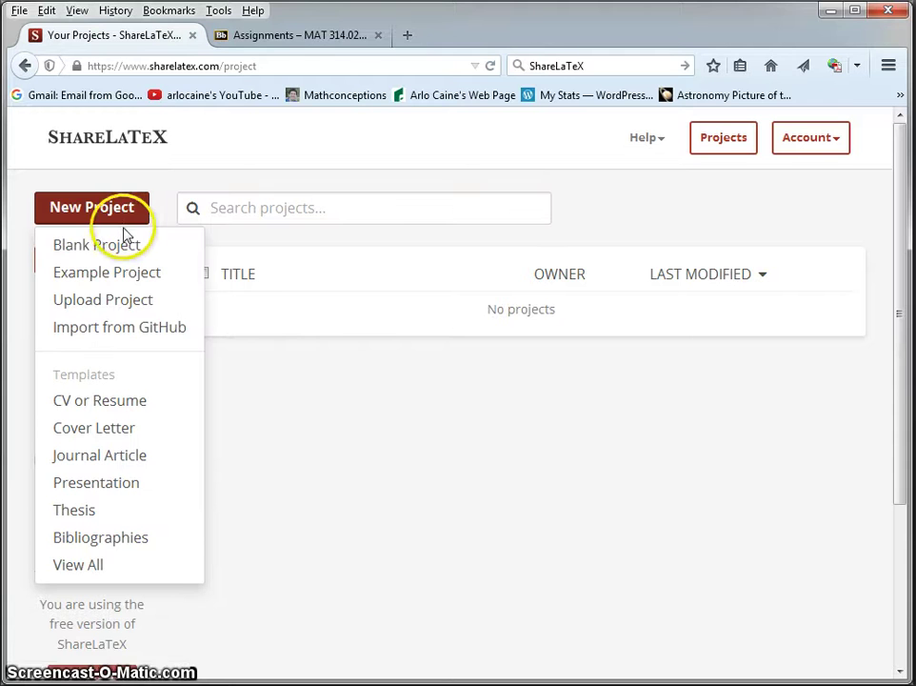
click(126, 302)
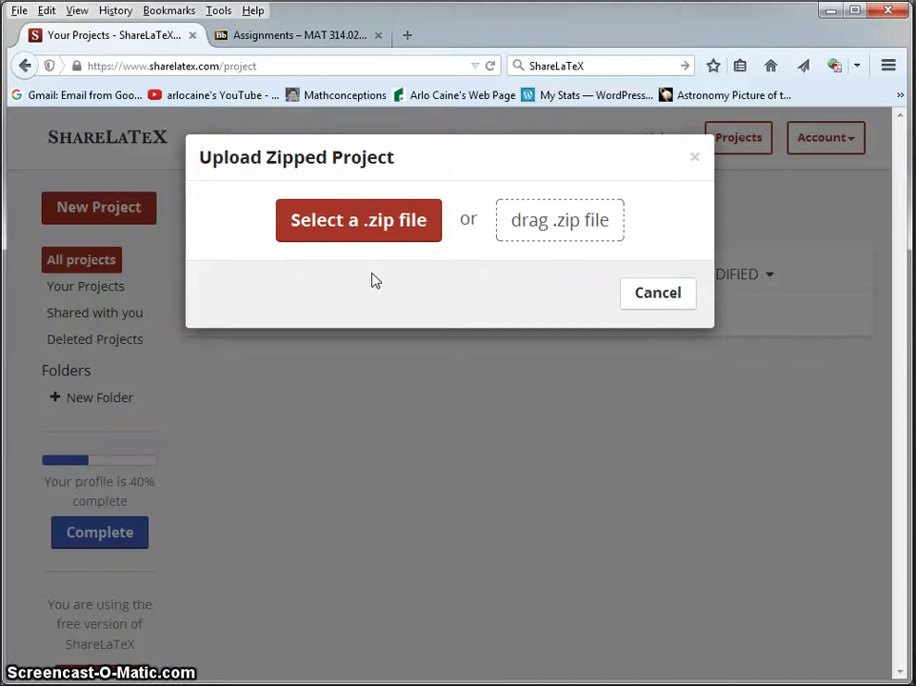
click(365, 232)
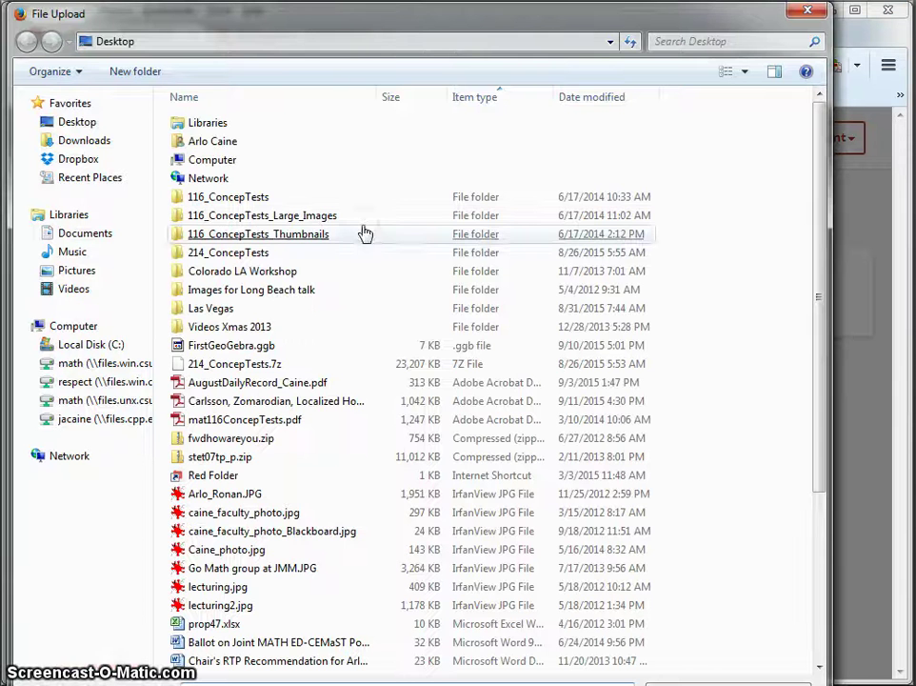
drag(370, 20, 404, 0)
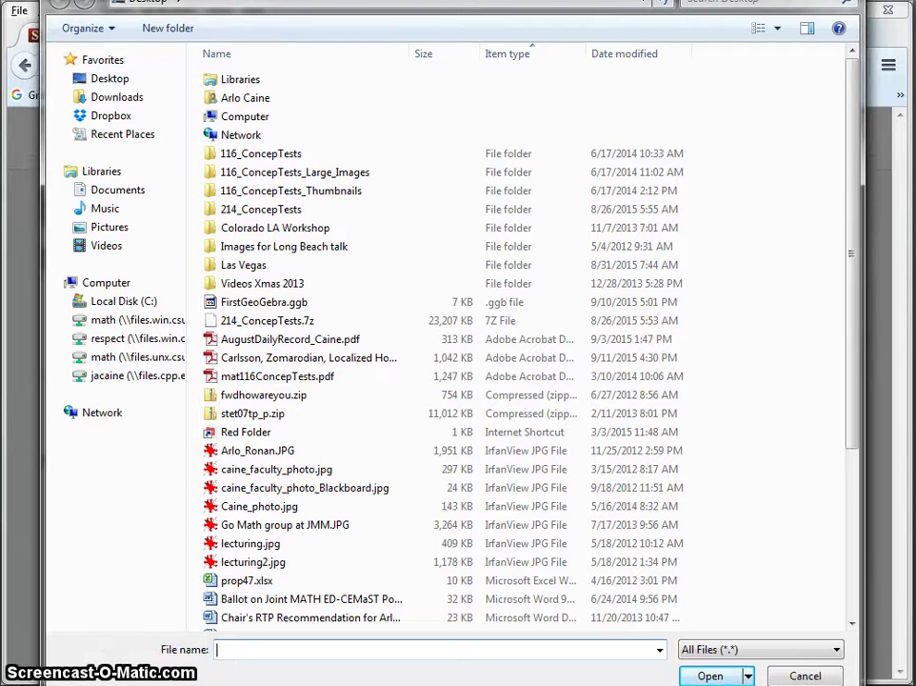
Browse to Documents > Courses > MAT 314 > Handouts and upload Proof_Portfolio_Project.zip
click(112, 193)
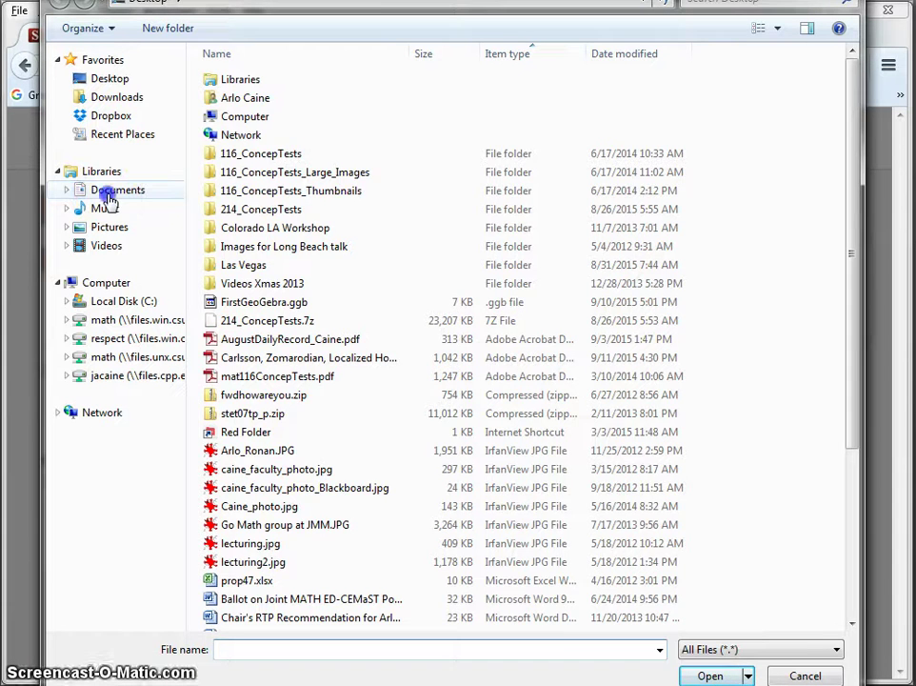
double_click(238, 258)
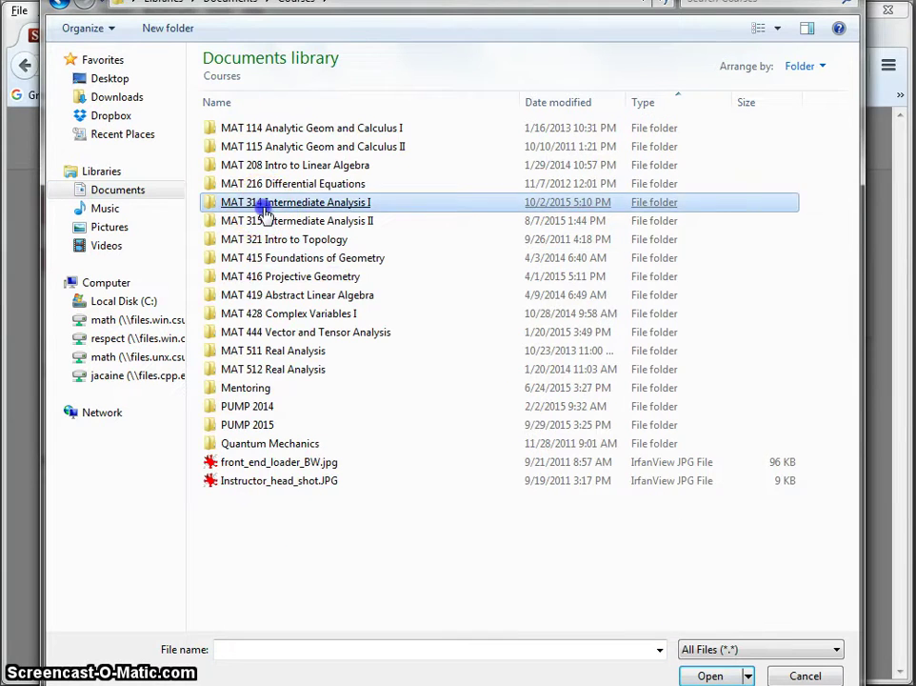
double_click(263, 205)
click(263, 203)
double_click(233, 165)
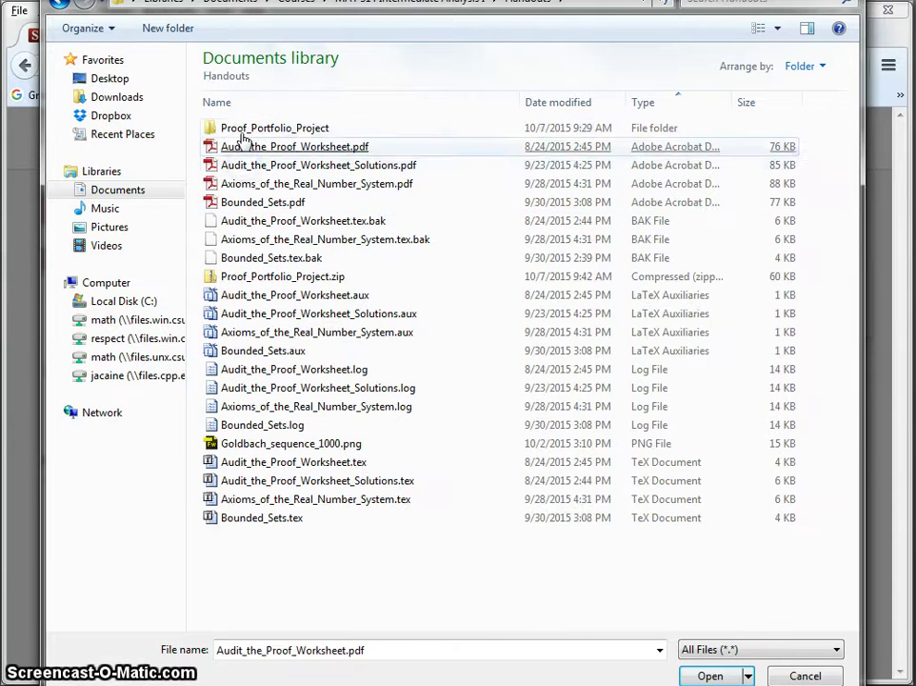
double_click(240, 131)
click(244, 133)
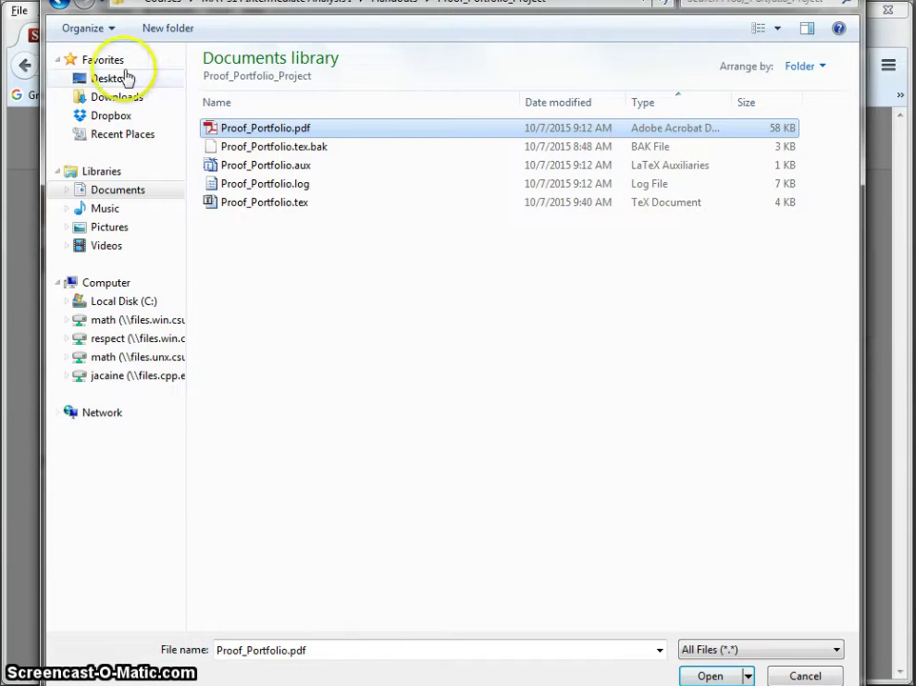
click(61, 8)
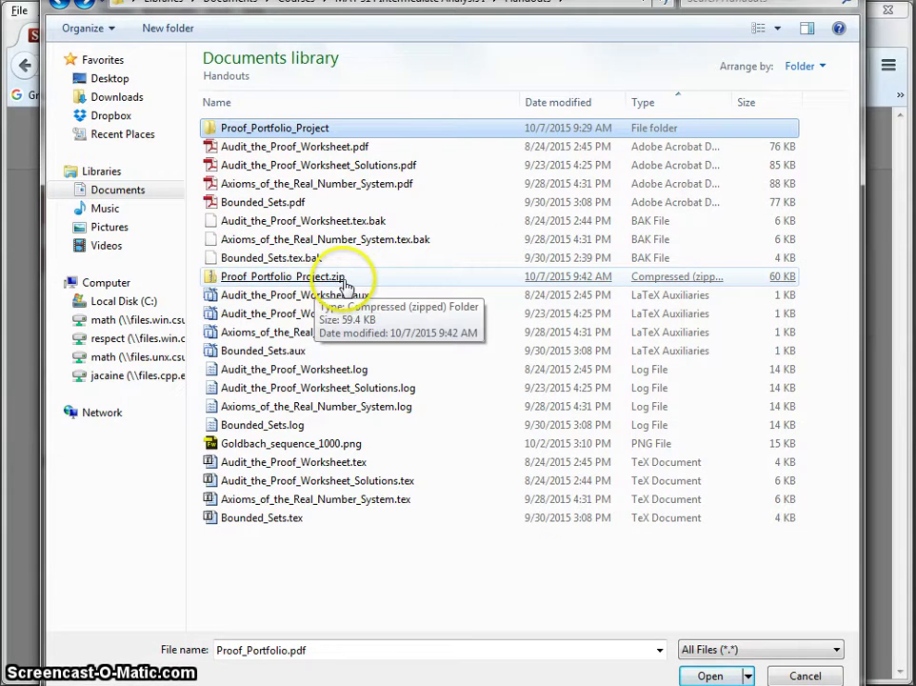
double_click(306, 277)
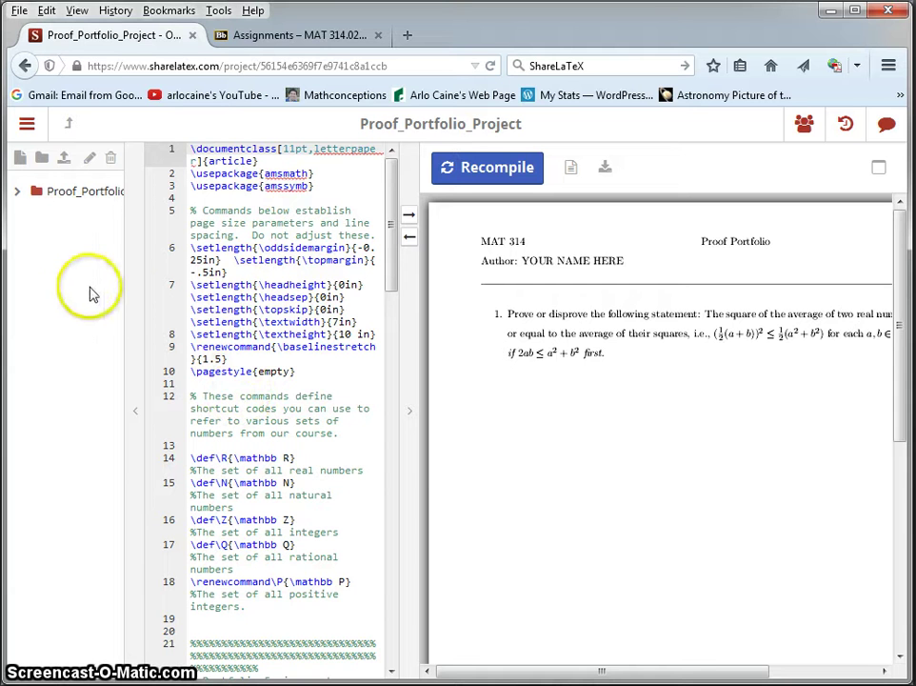
Collapse the file tree, widen the source editor, and try the PDF zoom buttons
drag(124, 299, 29, 301)
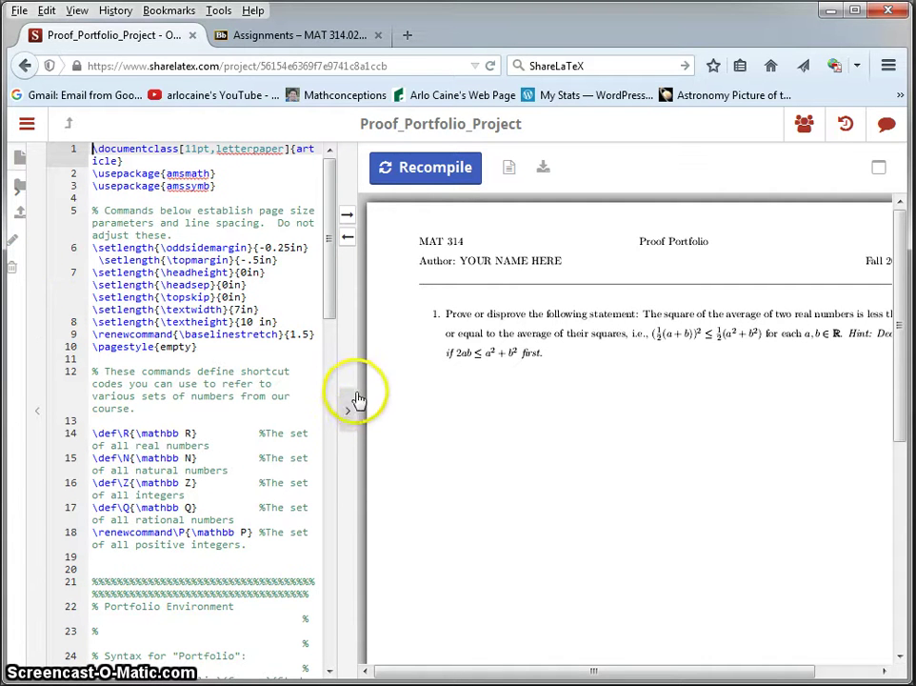
drag(354, 379, 502, 385)
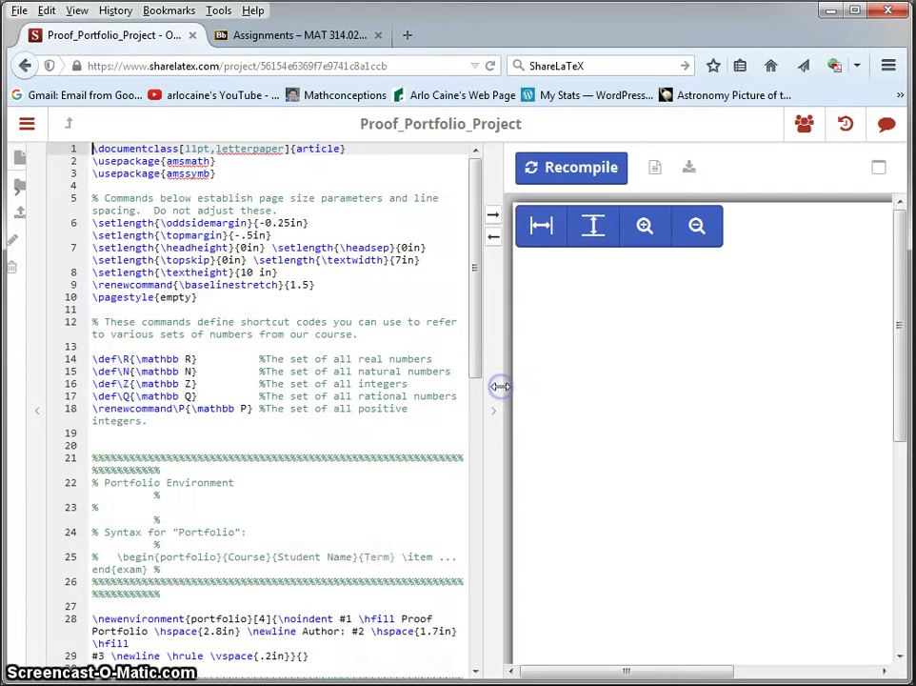
click(698, 233)
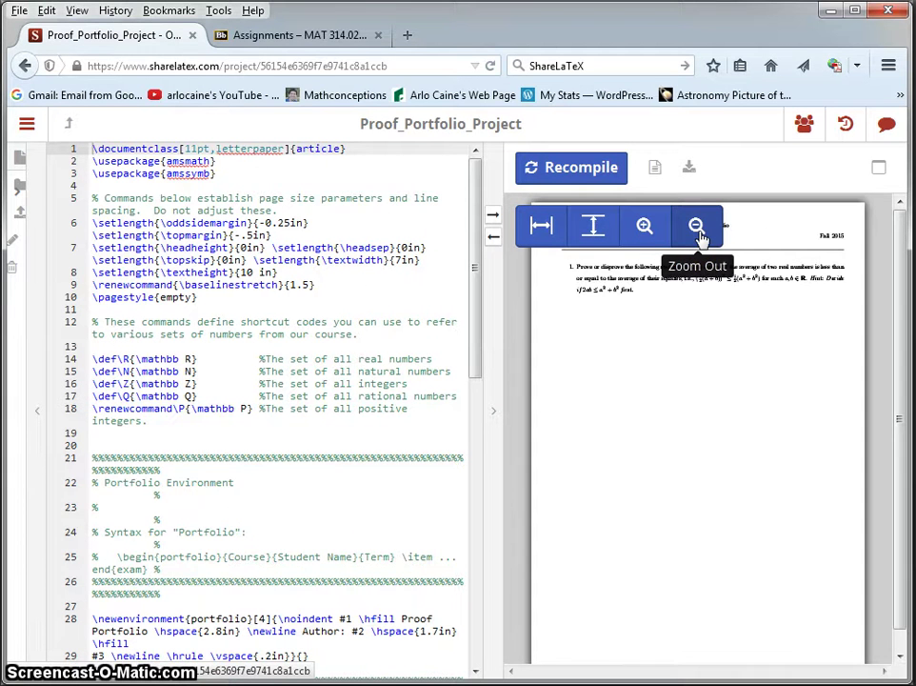
click(650, 229)
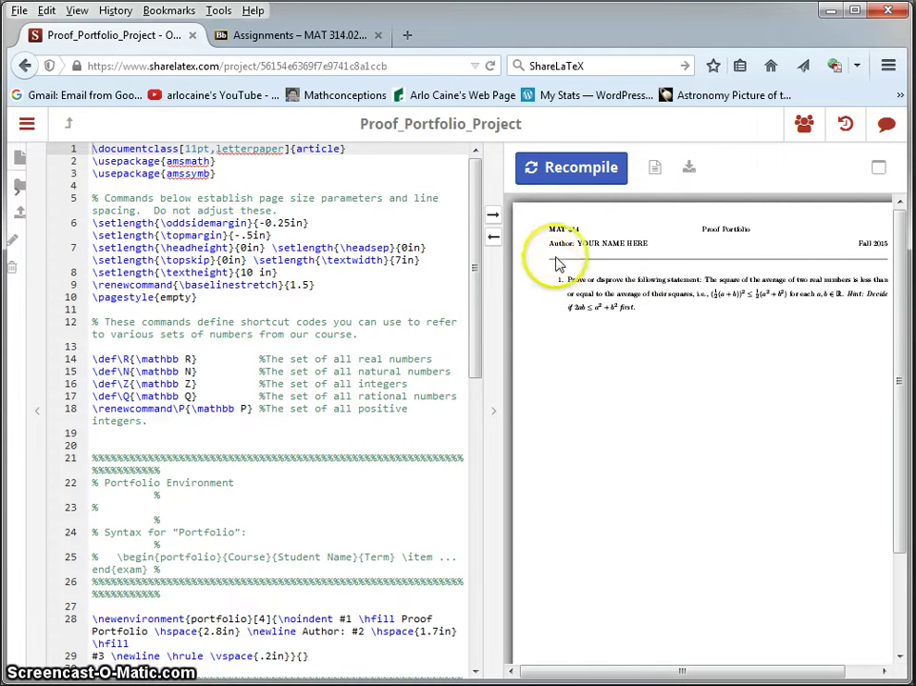
mouse_move(583, 229)
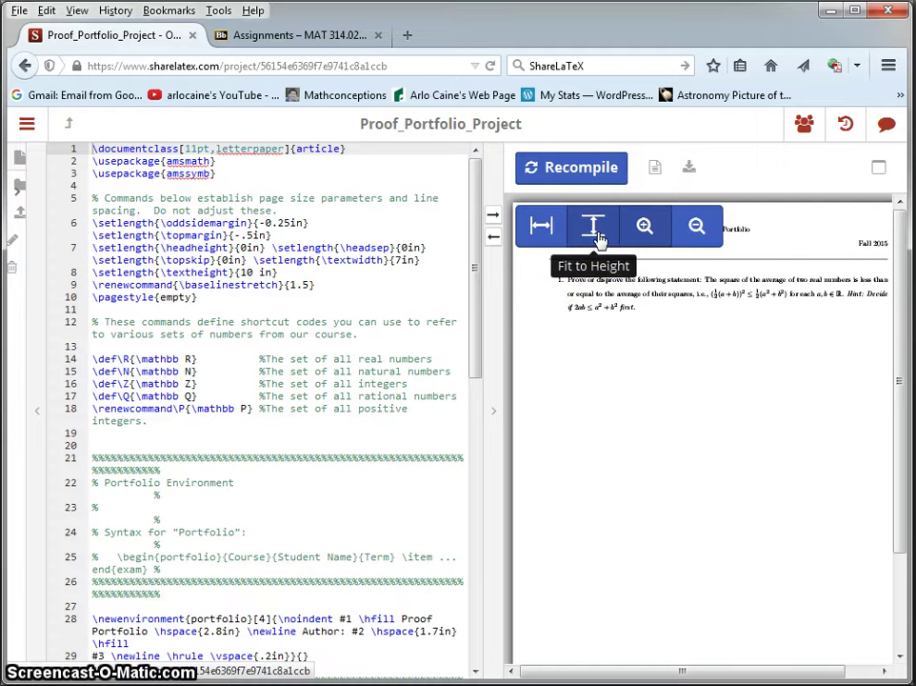
click(540, 228)
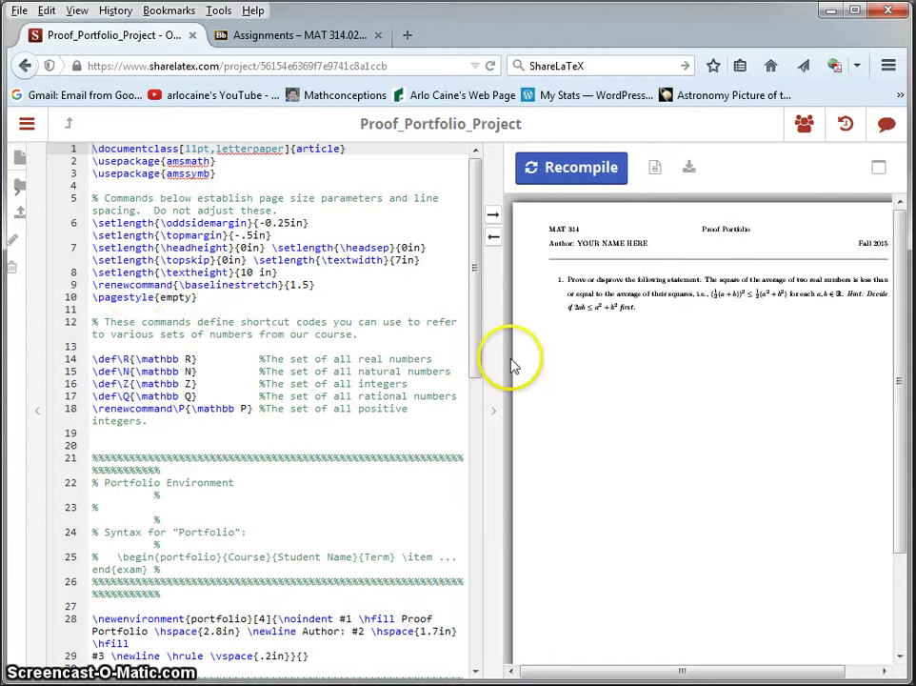
click(562, 367)
drag(562, 368, 687, 364)
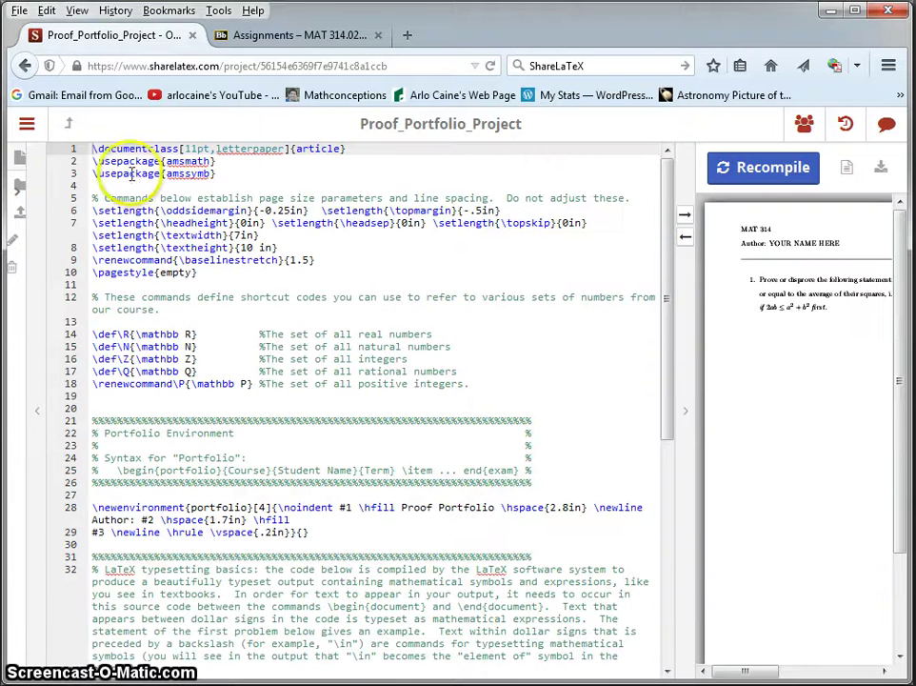
drag(94, 153, 307, 411)
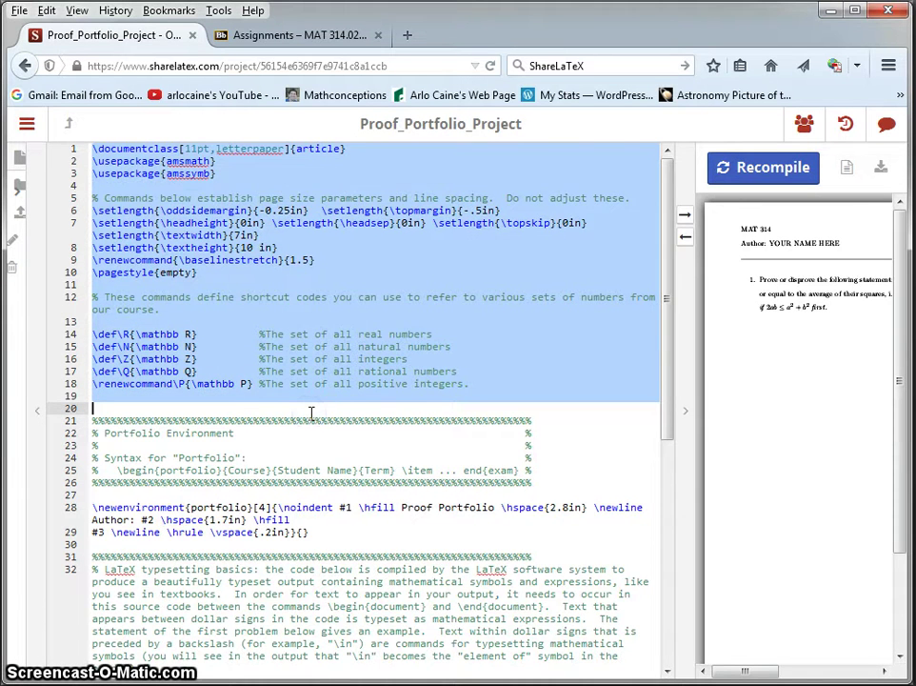
scroll(311, 413, down, 8)
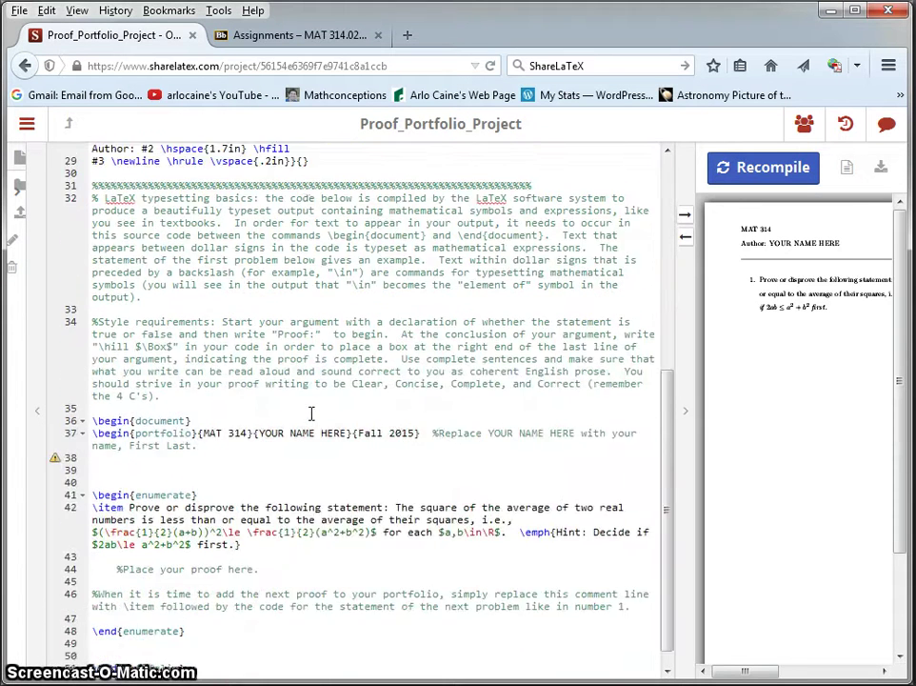
scroll(310, 412, down, 1)
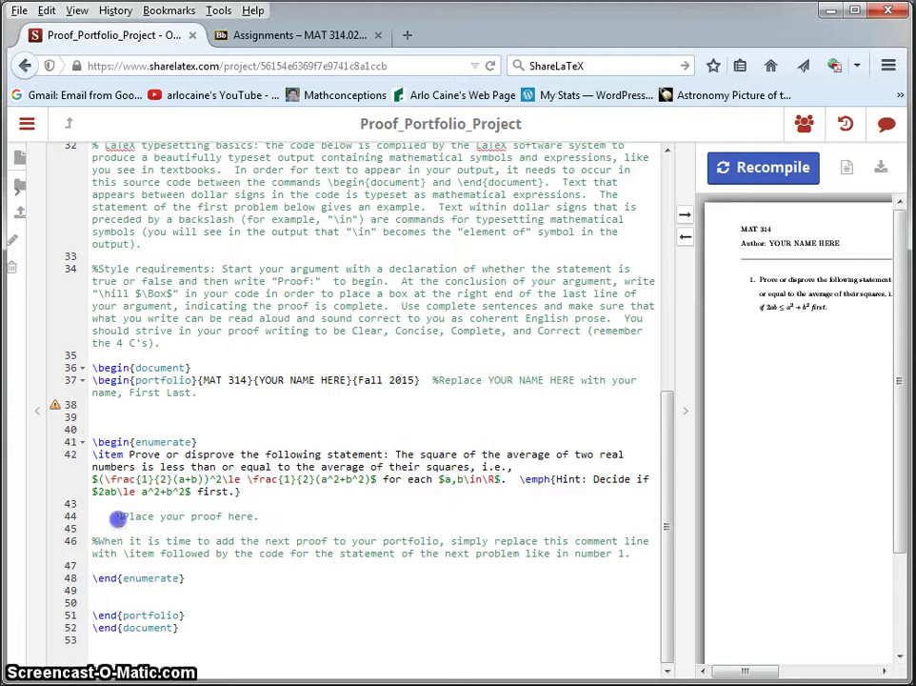
drag(117, 518, 317, 553)
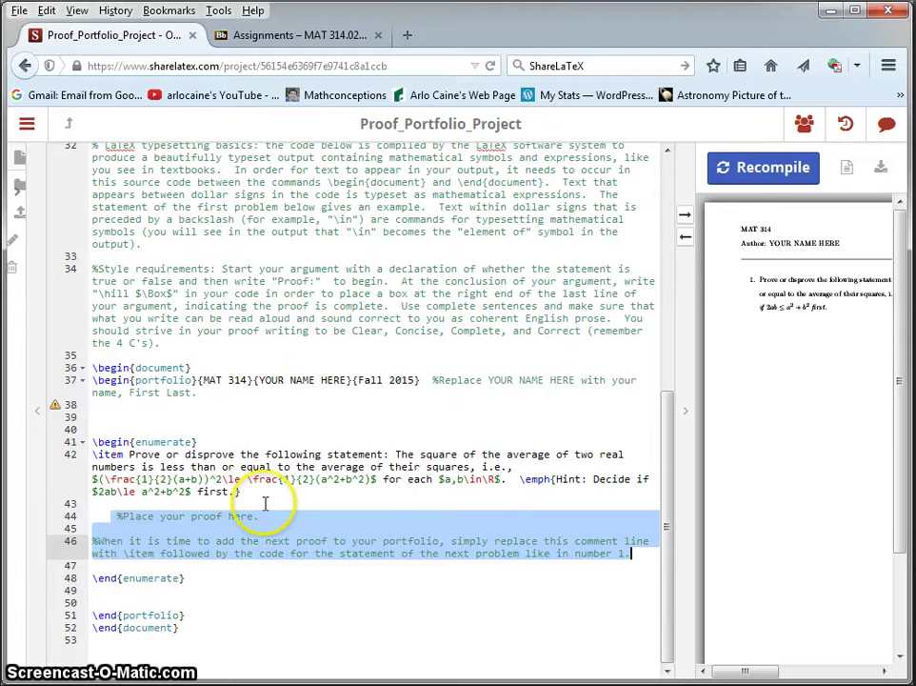
scroll(264, 505, up, 5)
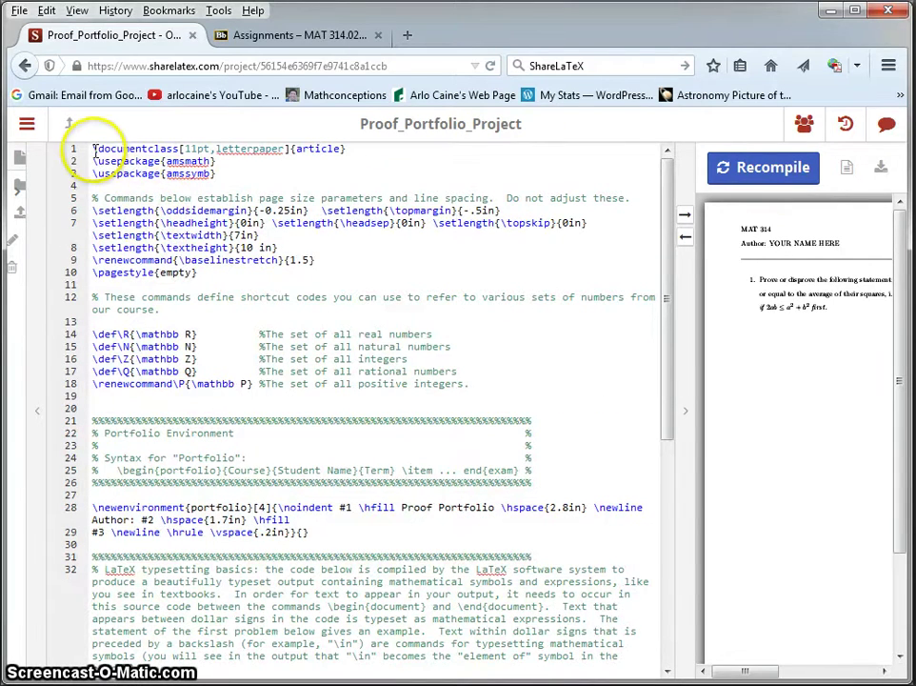
click(290, 149)
drag(290, 149, 357, 158)
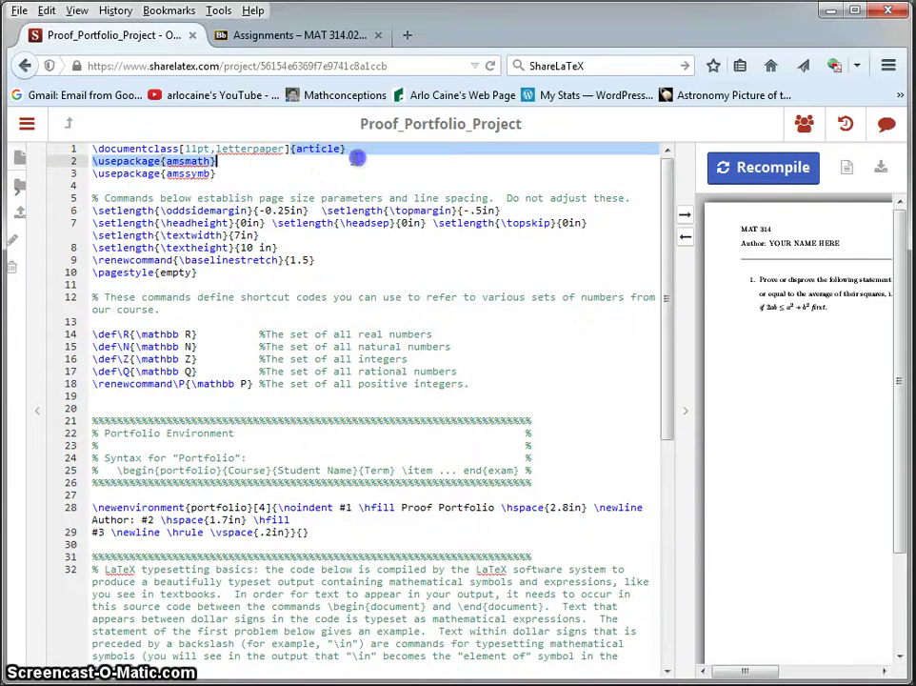
click(202, 164)
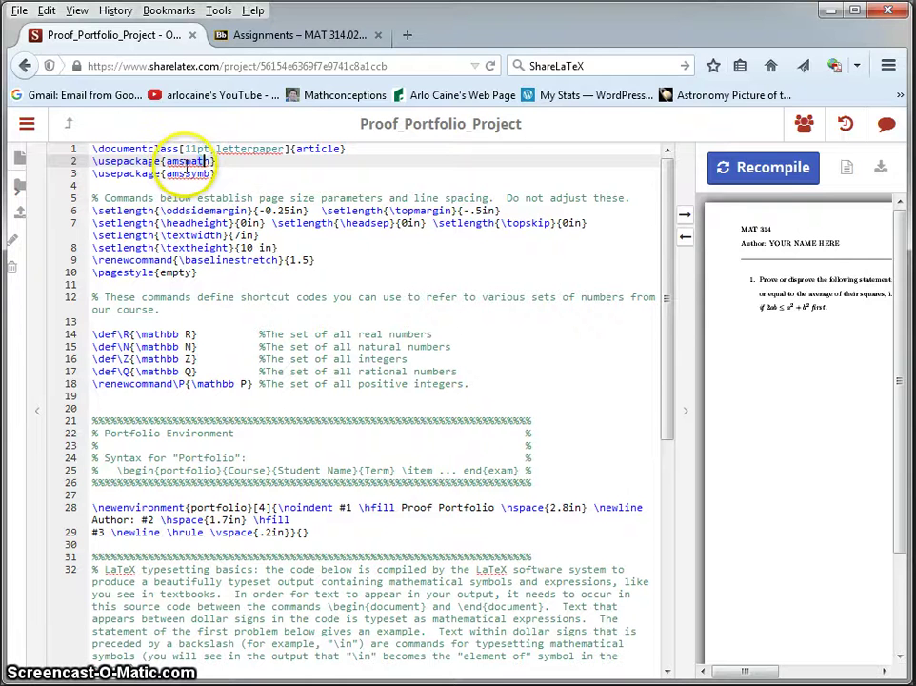
drag(187, 164, 211, 171)
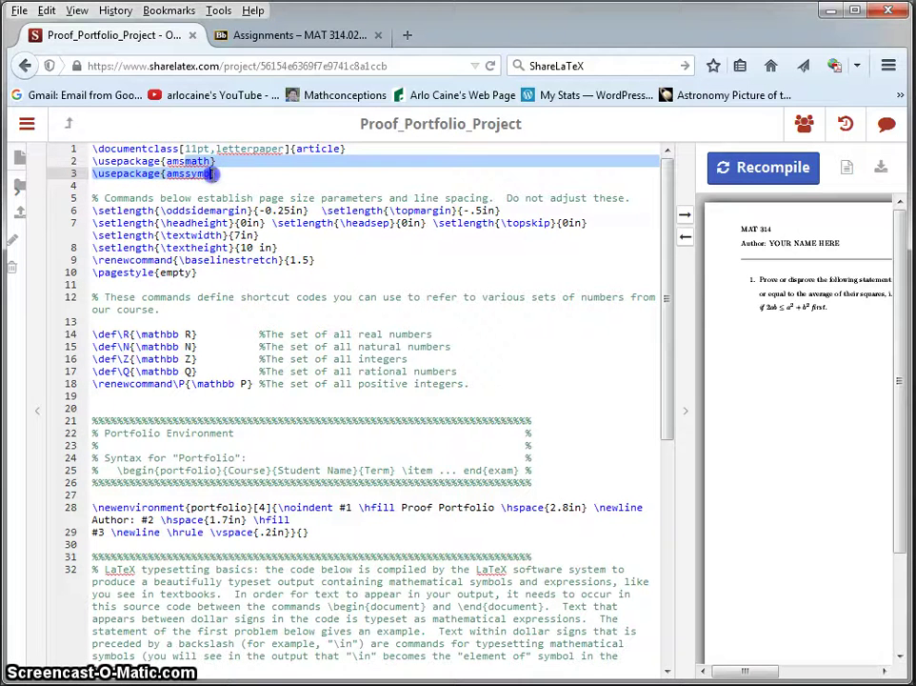
click(218, 173)
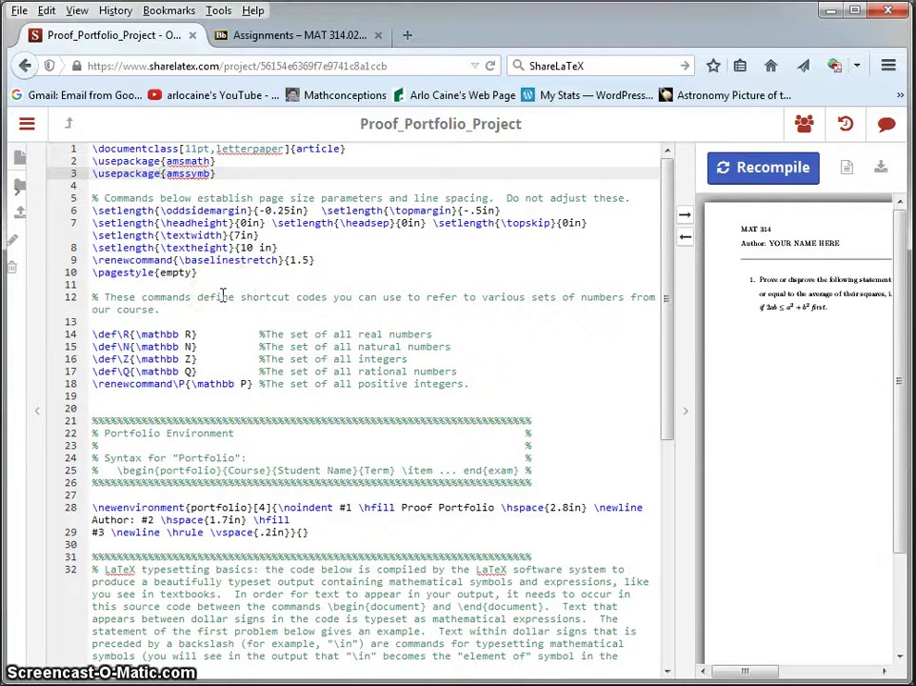
scroll(222, 295, down, 1)
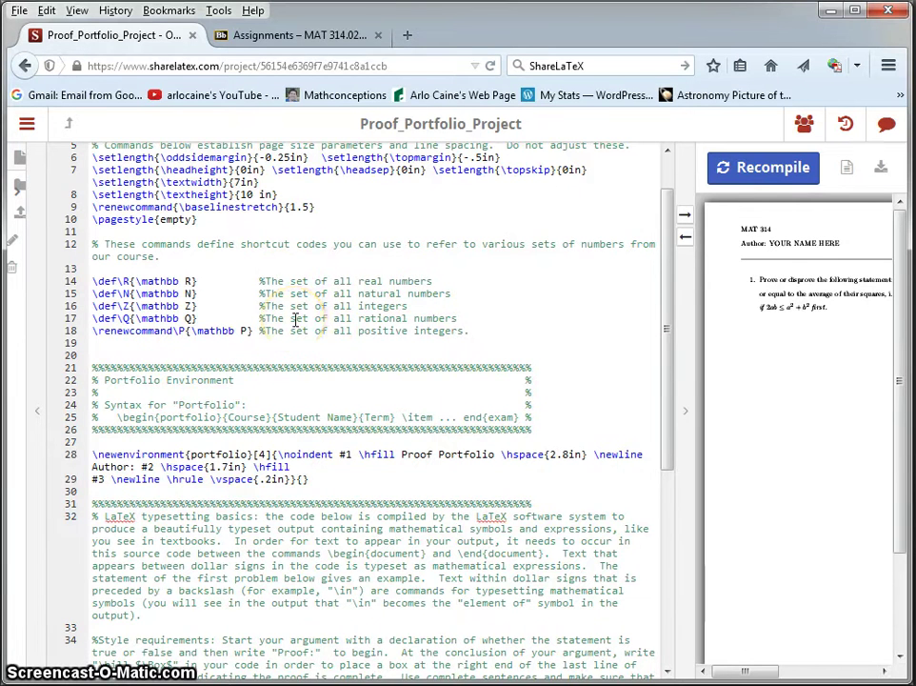
scroll(295, 319, down, 3)
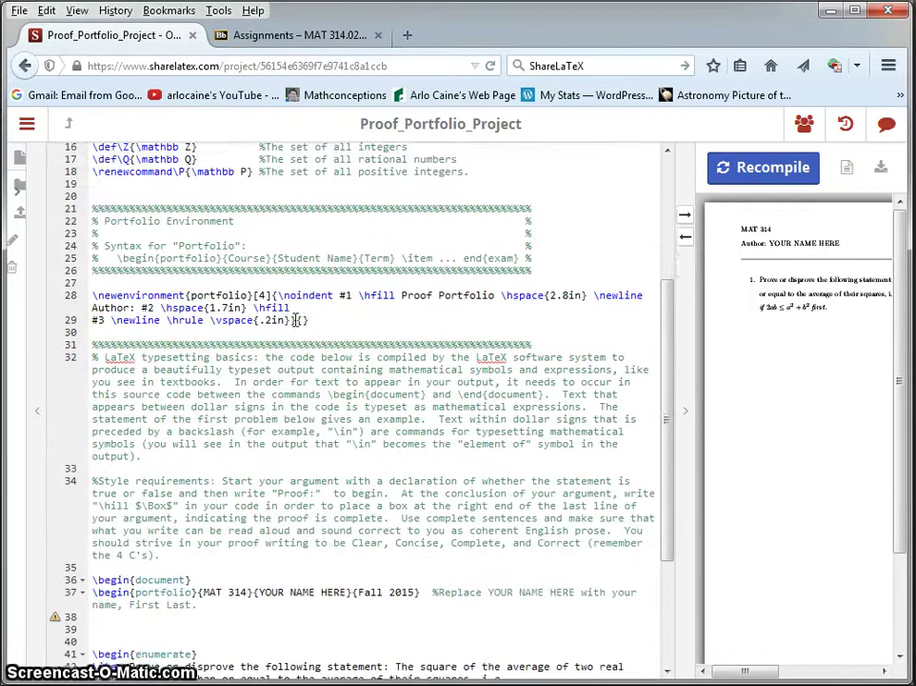
scroll(296, 321, down, 1)
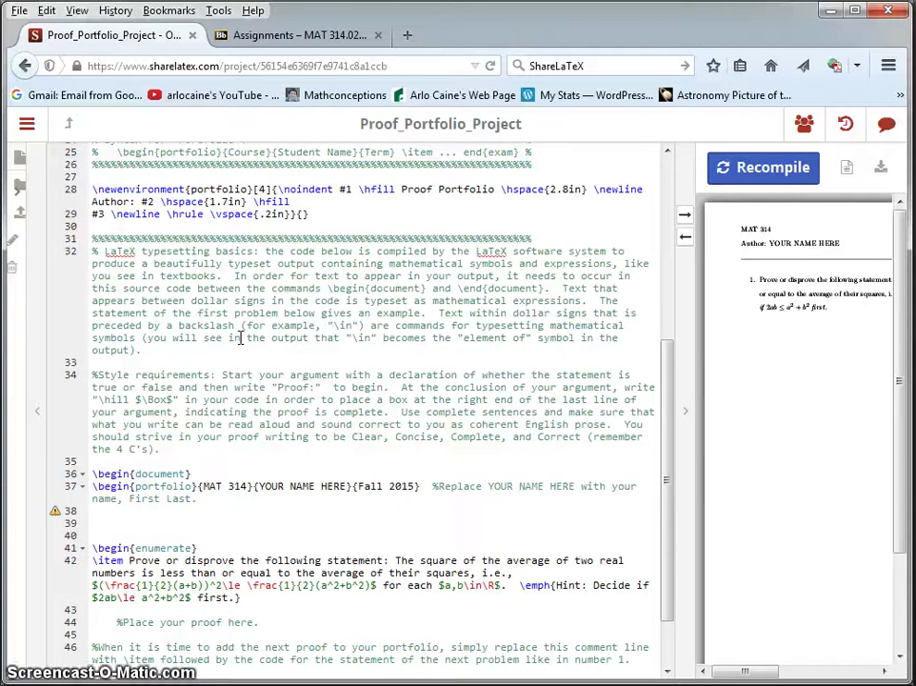
scroll(242, 339, down, 1)
scroll(246, 347, down, 2)
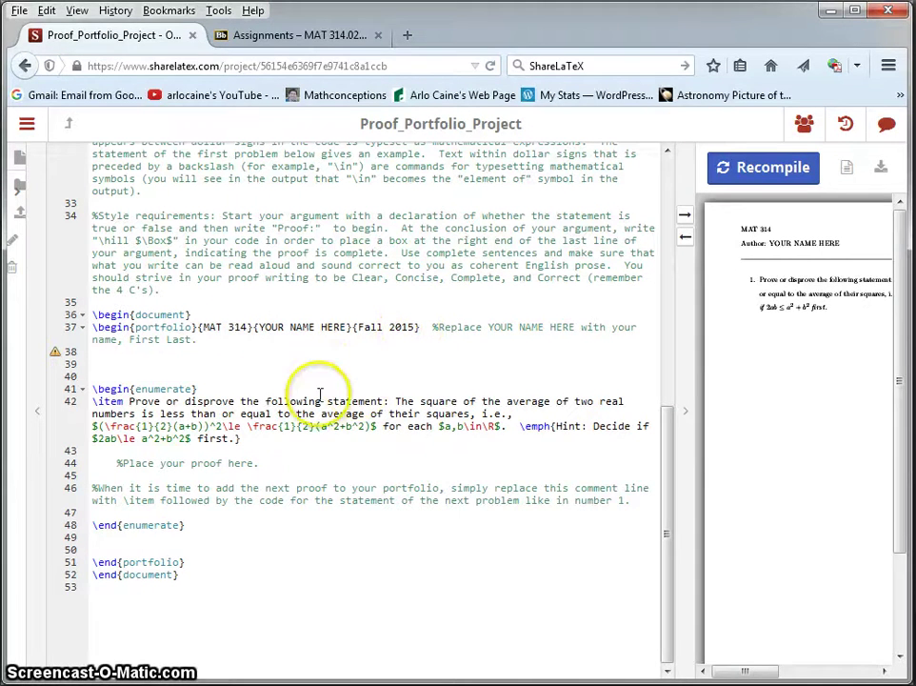
scroll(202, 390, down, 1)
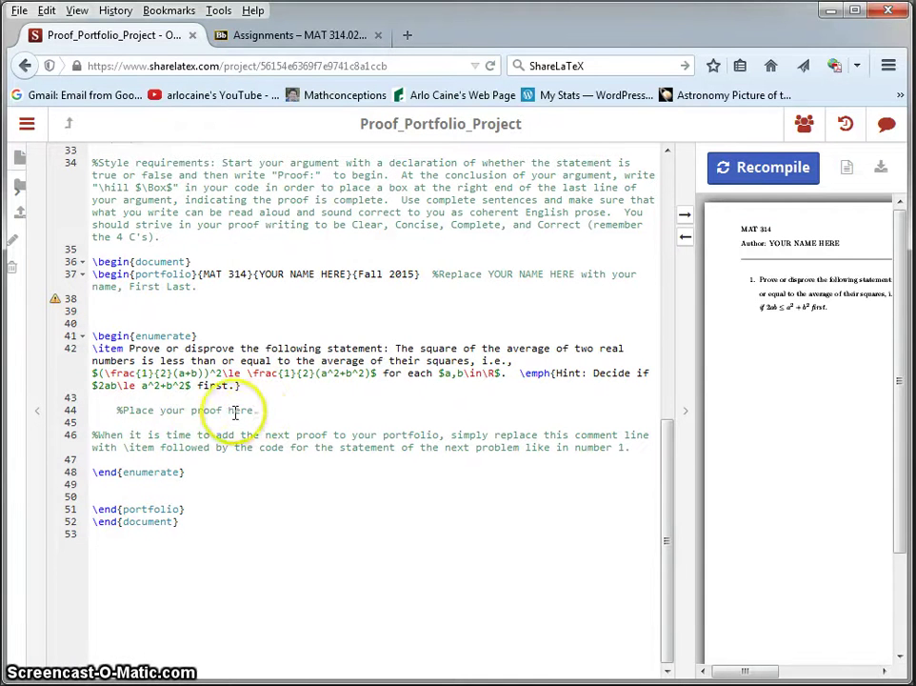
Replace the %Place your proof here. comment with 'True. Proof: Let $a,b\in\R$ and note that'
click(117, 410)
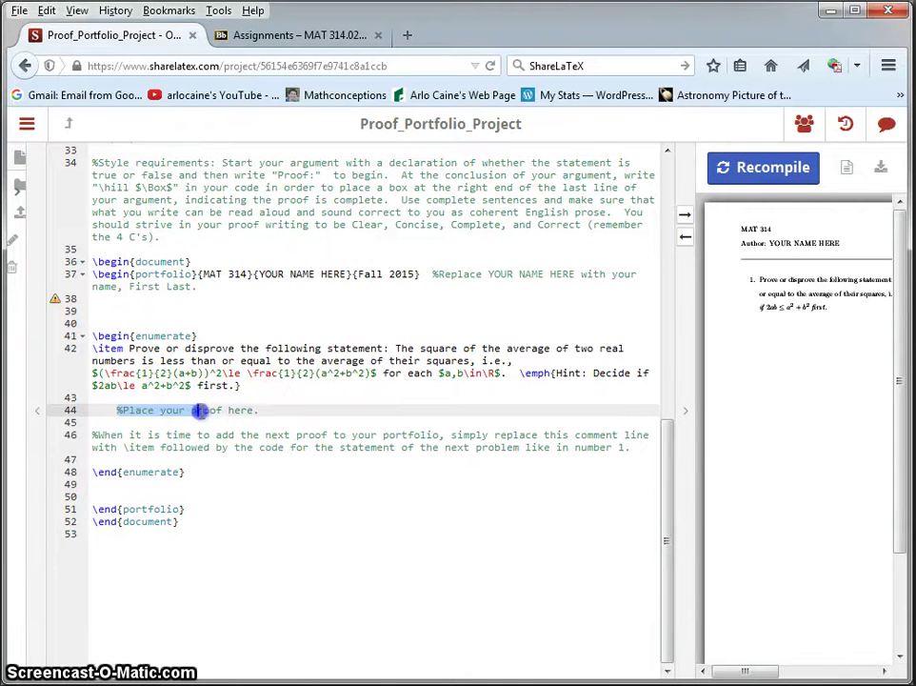
drag(263, 410, 264, 411)
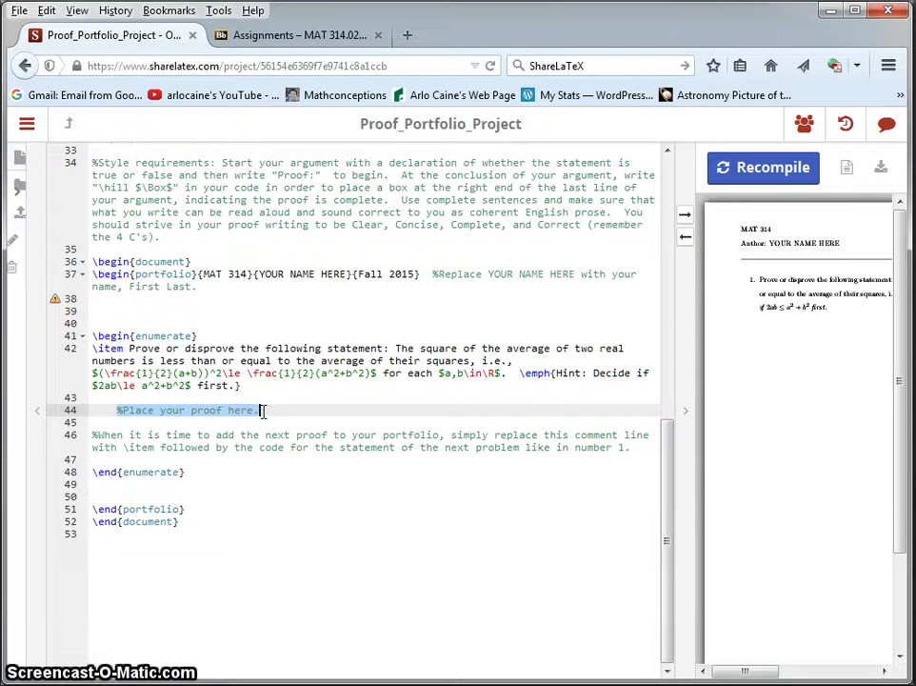
text(Tr)
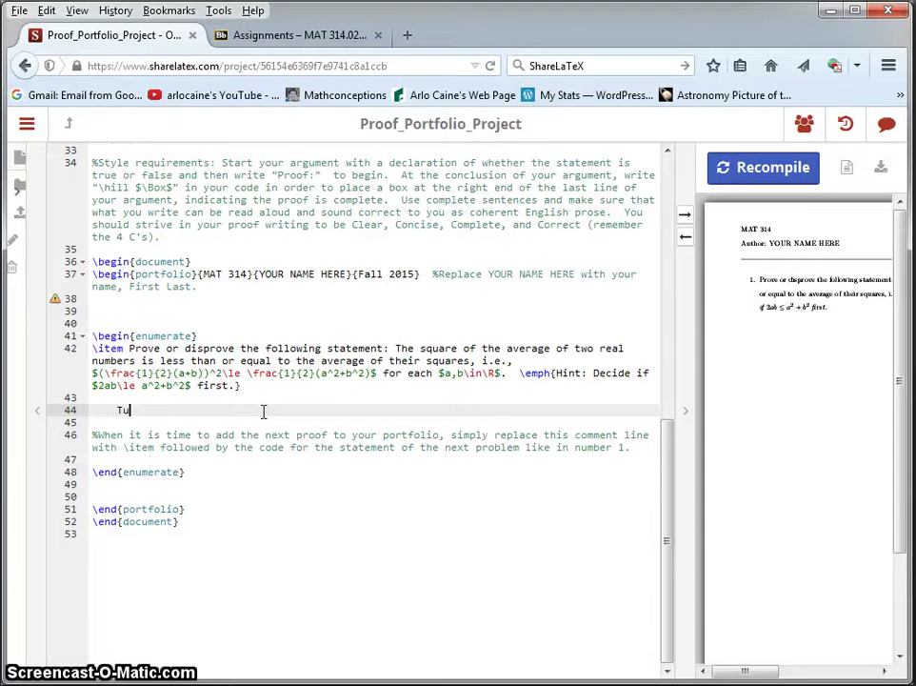
text(ue.  Proof: Let $a,)
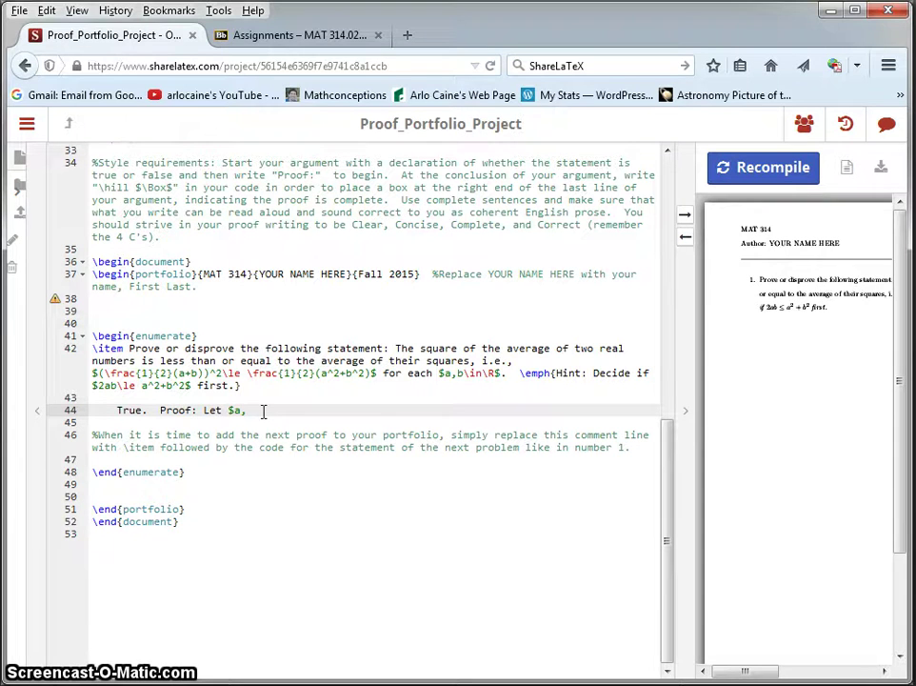
text(in\R$ and note that)
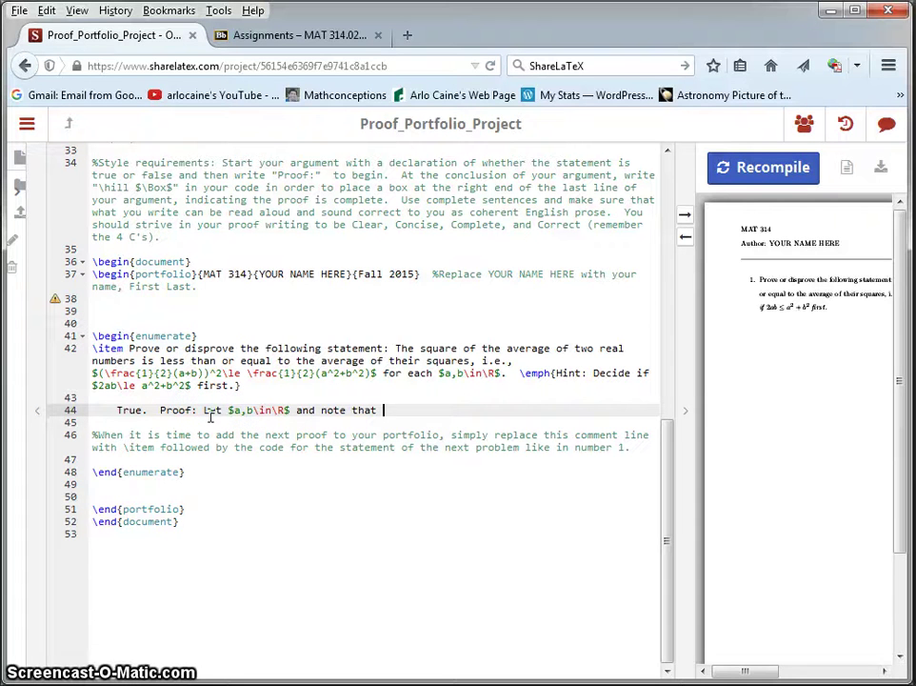
Recompile, widen the PDF pane and zoom in twice to read the new proof line
click(739, 176)
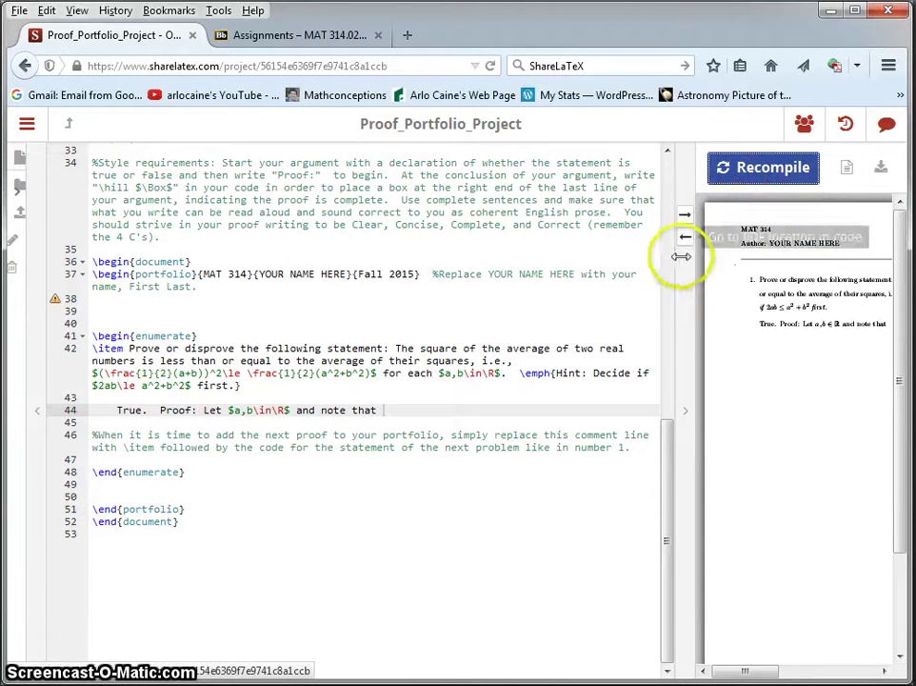
drag(678, 274, 409, 286)
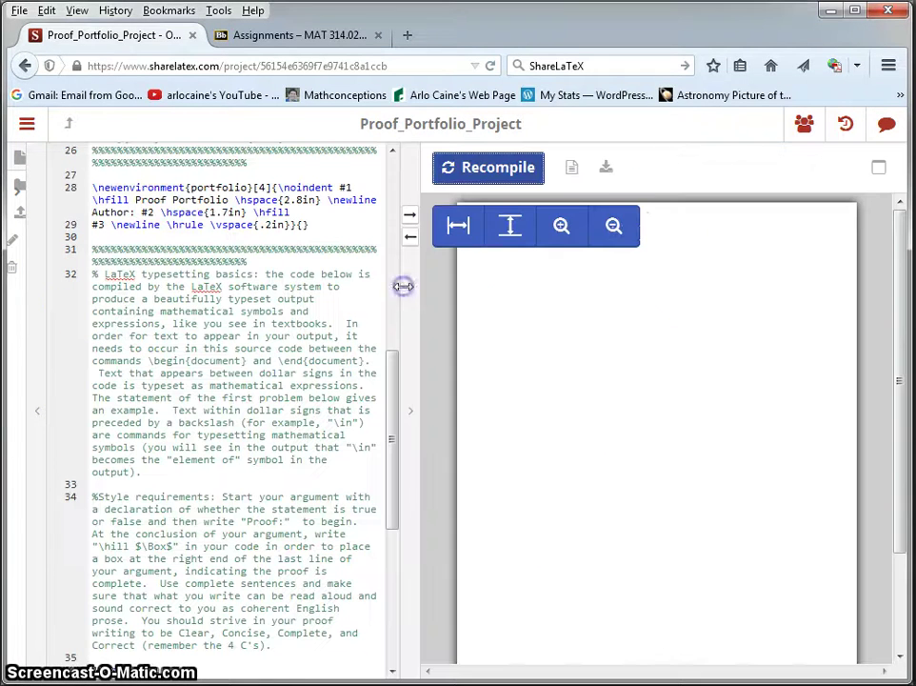
click(574, 235)
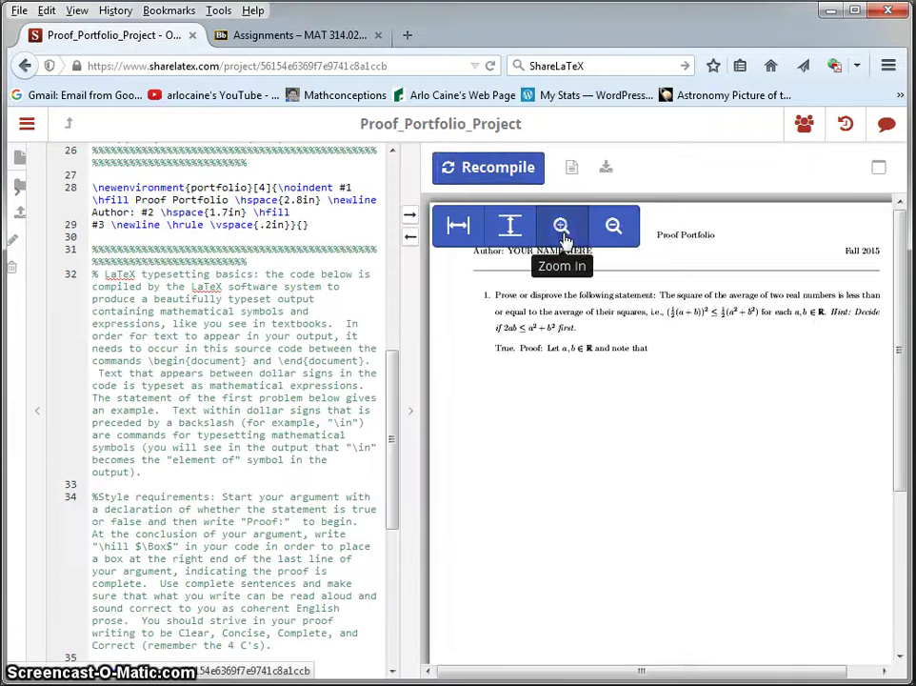
click(563, 235)
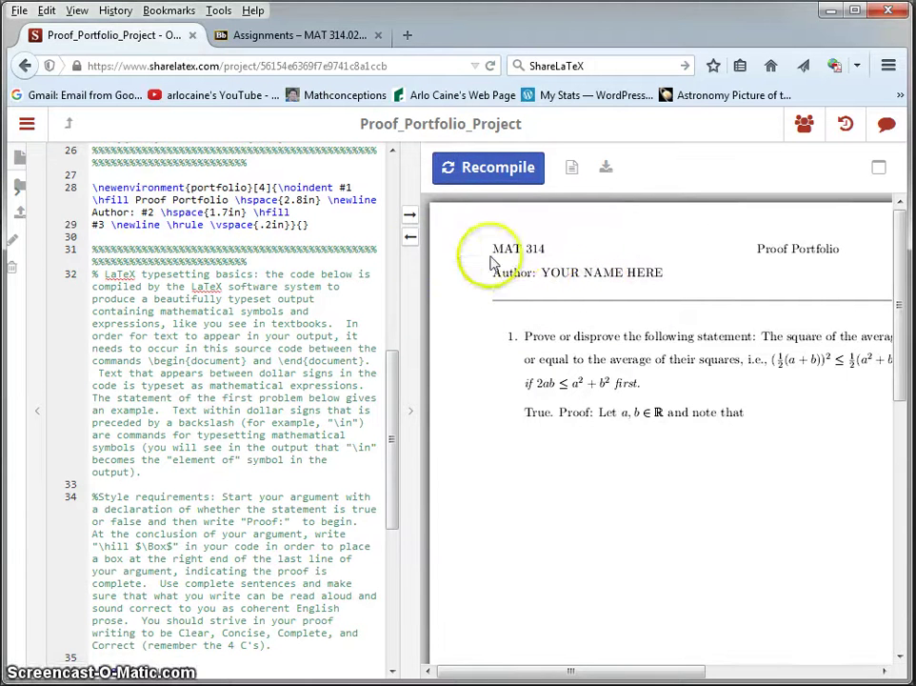
drag(599, 674, 658, 671)
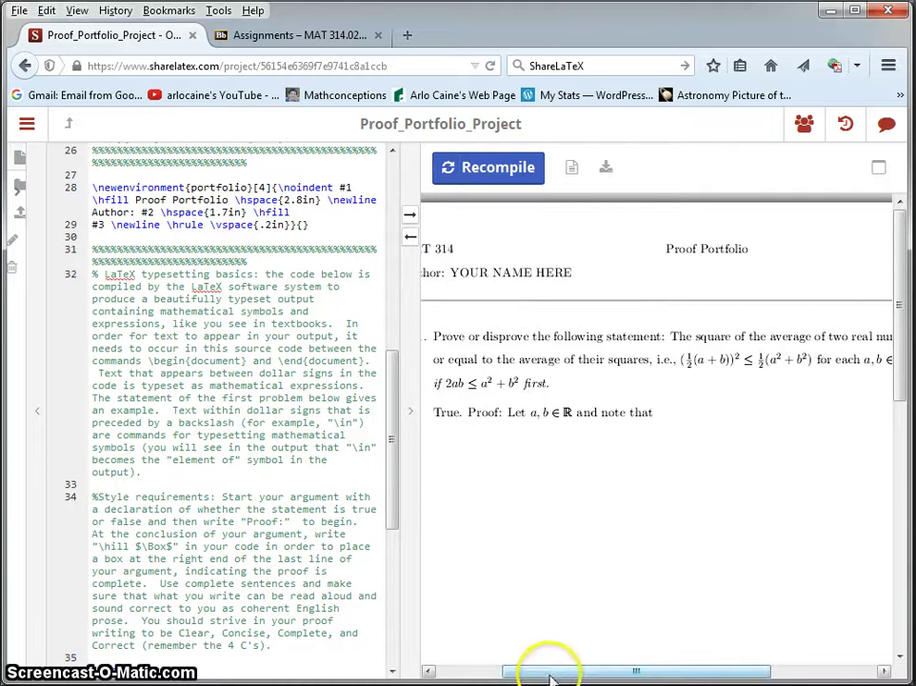
drag(552, 668, 514, 666)
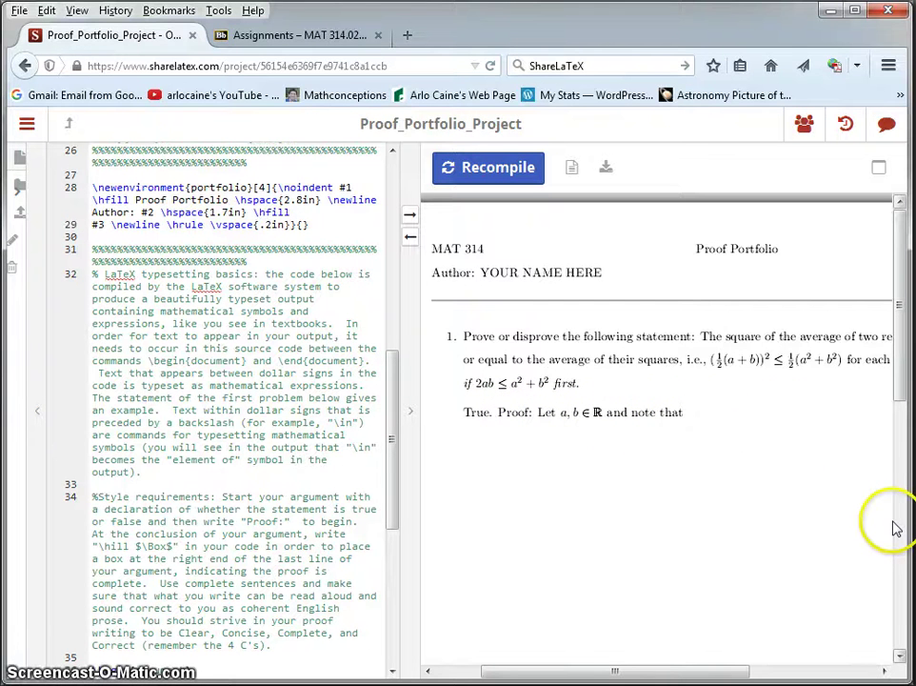
click(280, 482)
scroll(280, 479, down, 8)
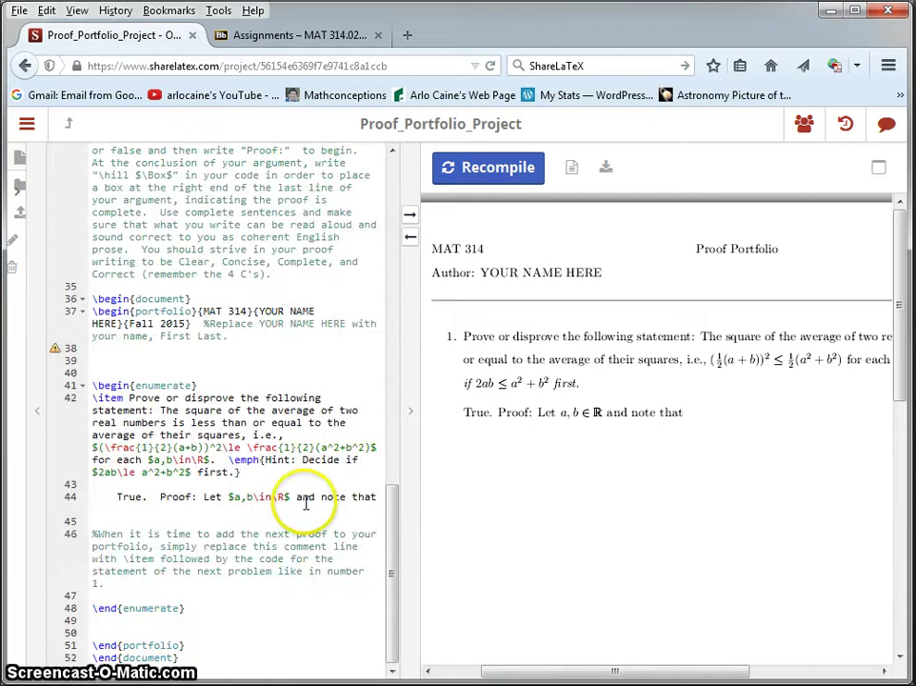
Widen the editor and continue the proof after 'note that' with '... This completes the proof.'
click(298, 496)
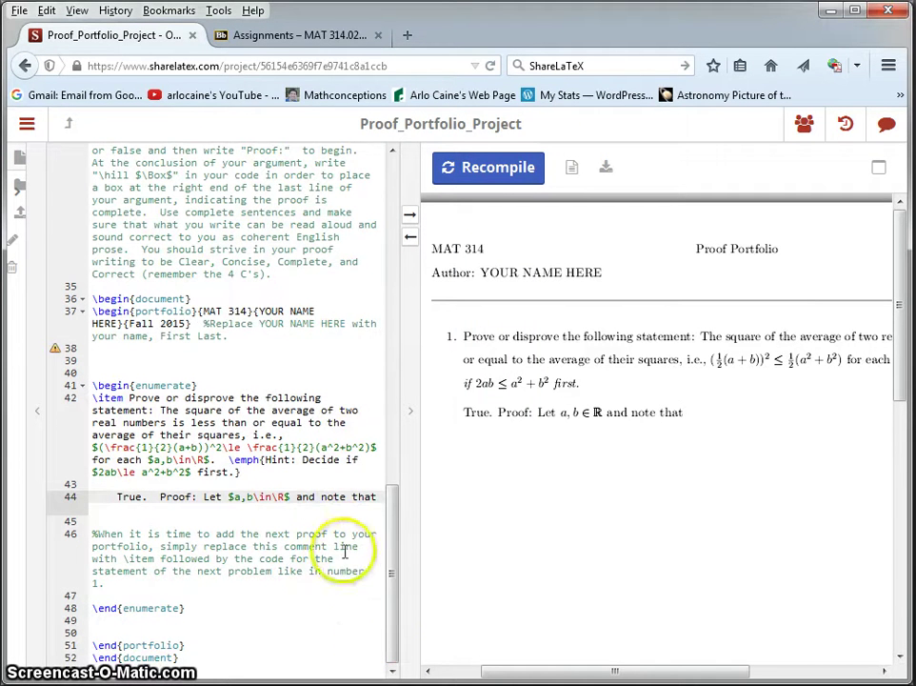
click(379, 497)
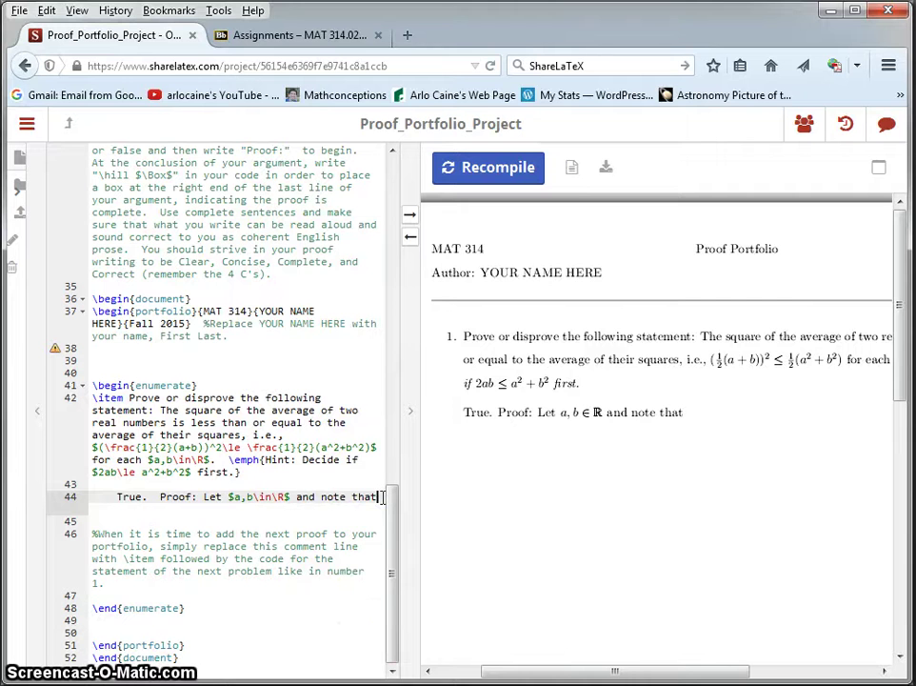
drag(409, 403, 588, 458)
drag(575, 519, 576, 464)
click(403, 546)
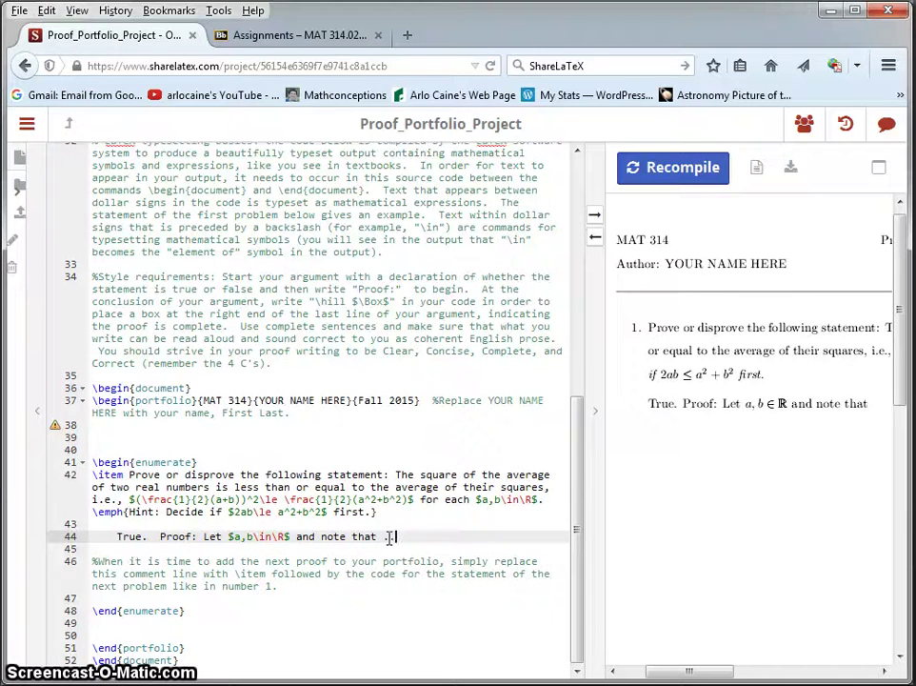
text(...  This completes)
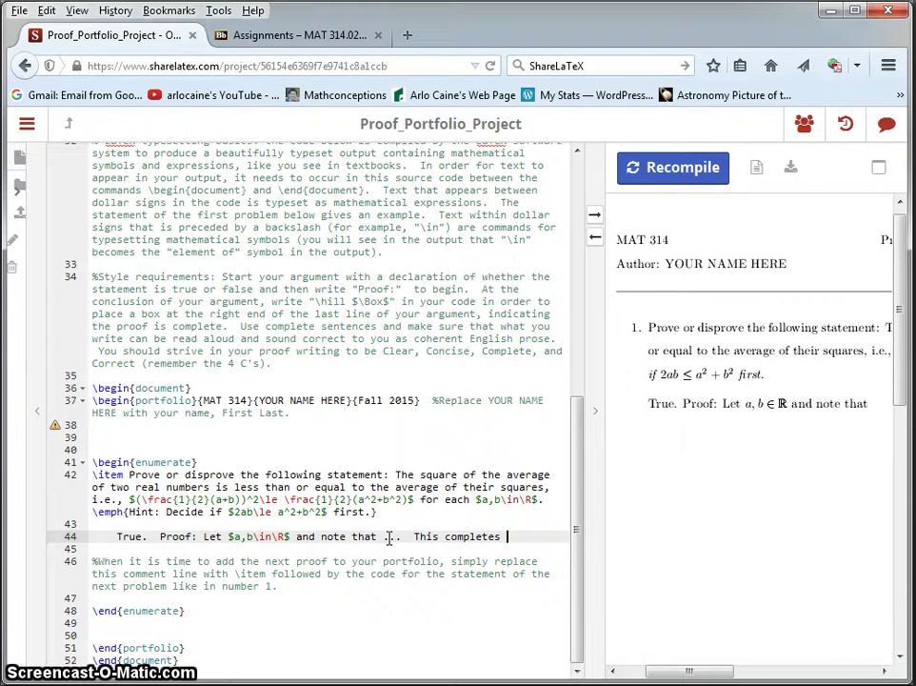
text( the proof.)
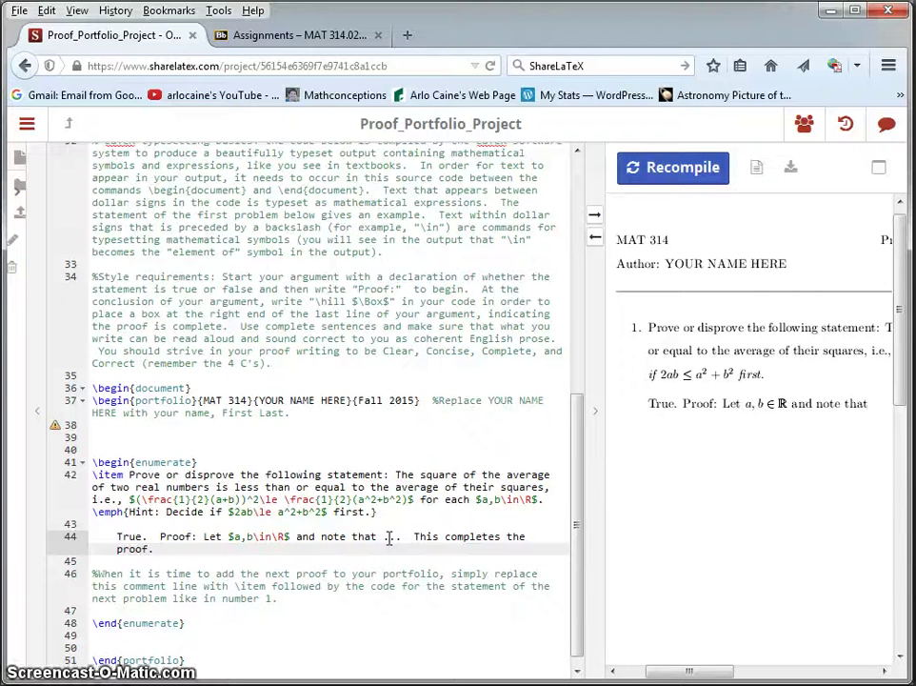
End the proof line with \hfill $\Box$, fixing the \hill typo
text(\hill)
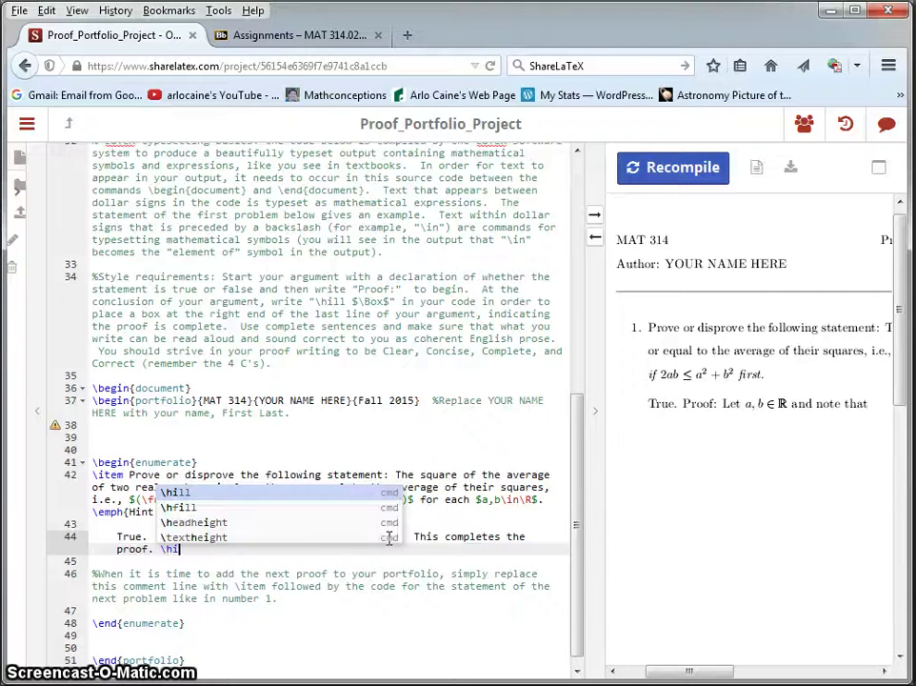
key(BackSpace)
key(BackSpace)
key(BackSpace)
text(fill)
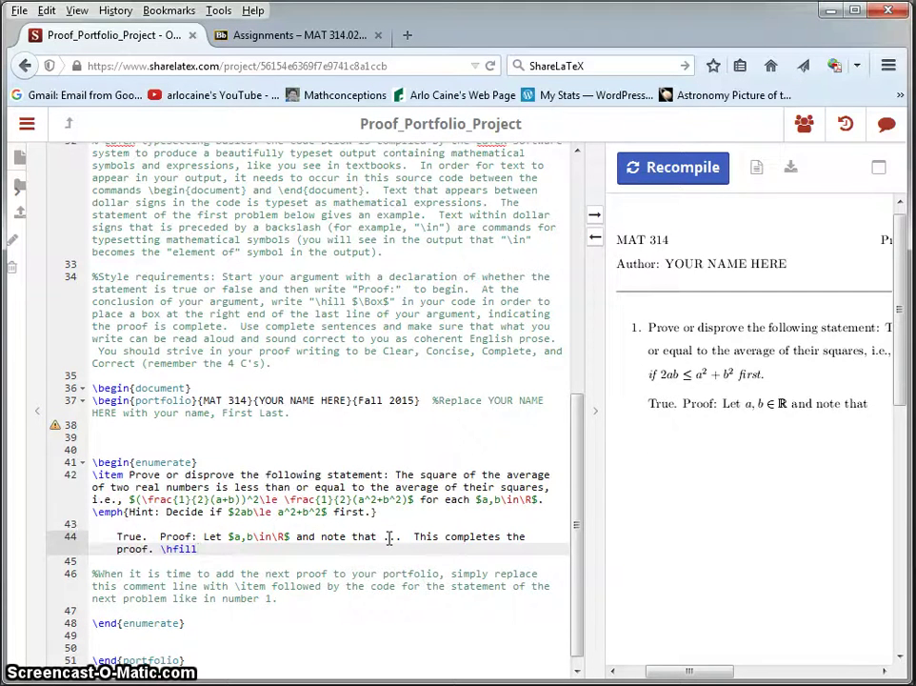
text($\Box$)
Recompile and check the box at the right end of the proof line
click(650, 178)
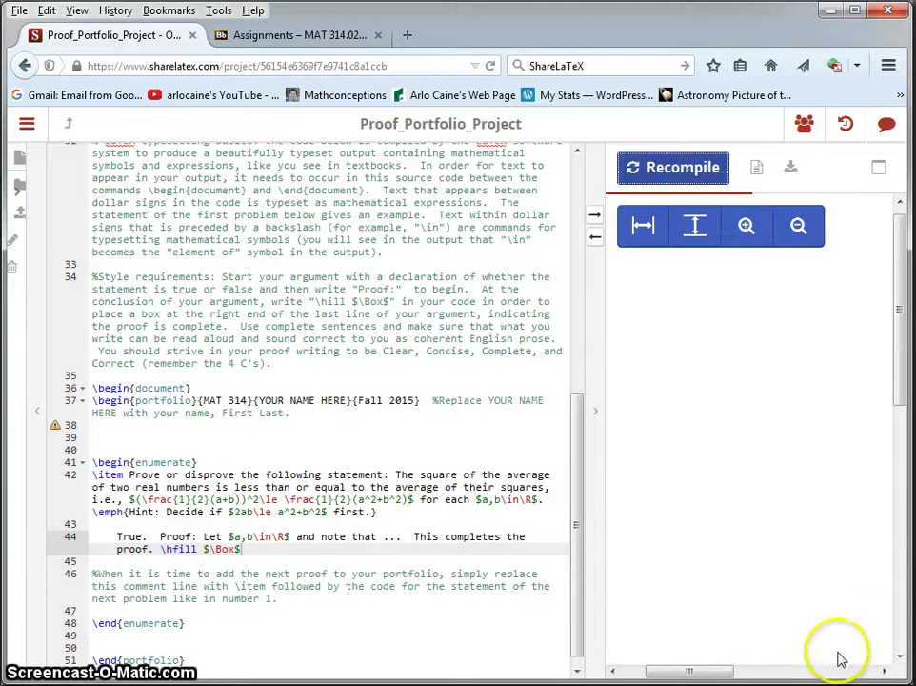
click(884, 672)
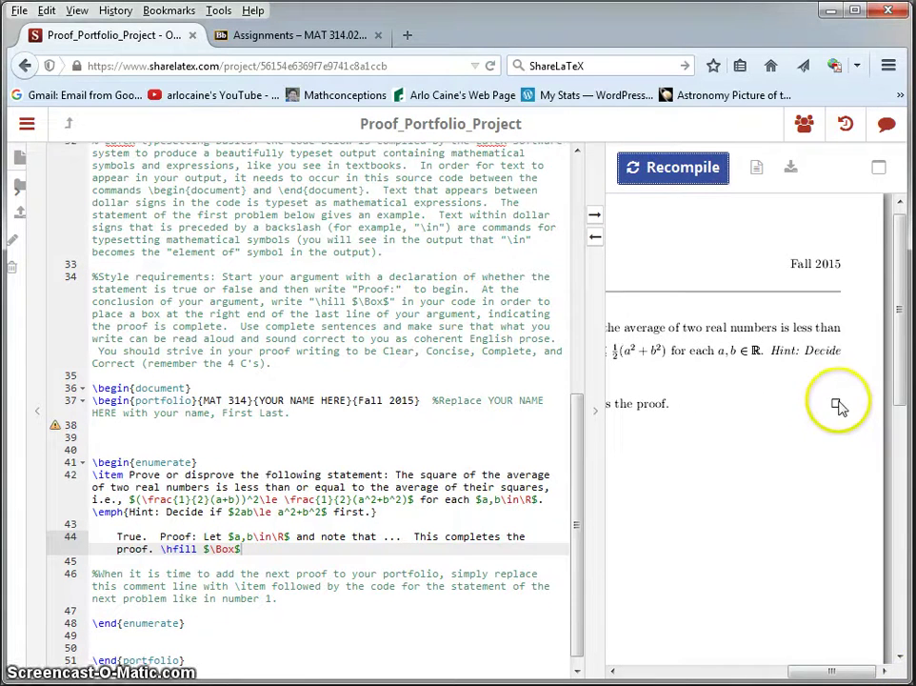
click(798, 518)
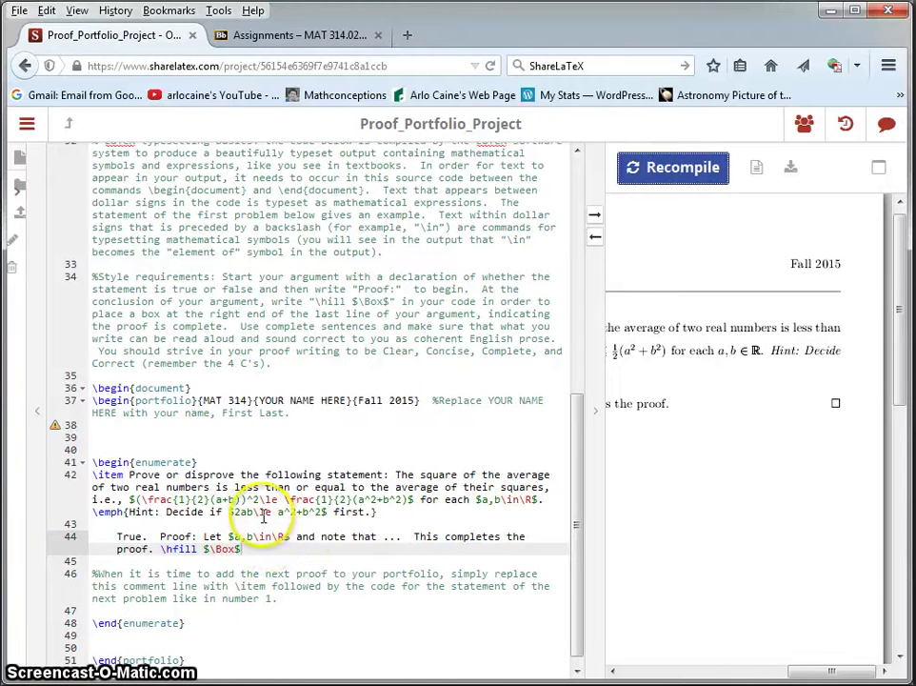
Select \frac{1}{2} in the statement's formula on line 42
click(270, 513)
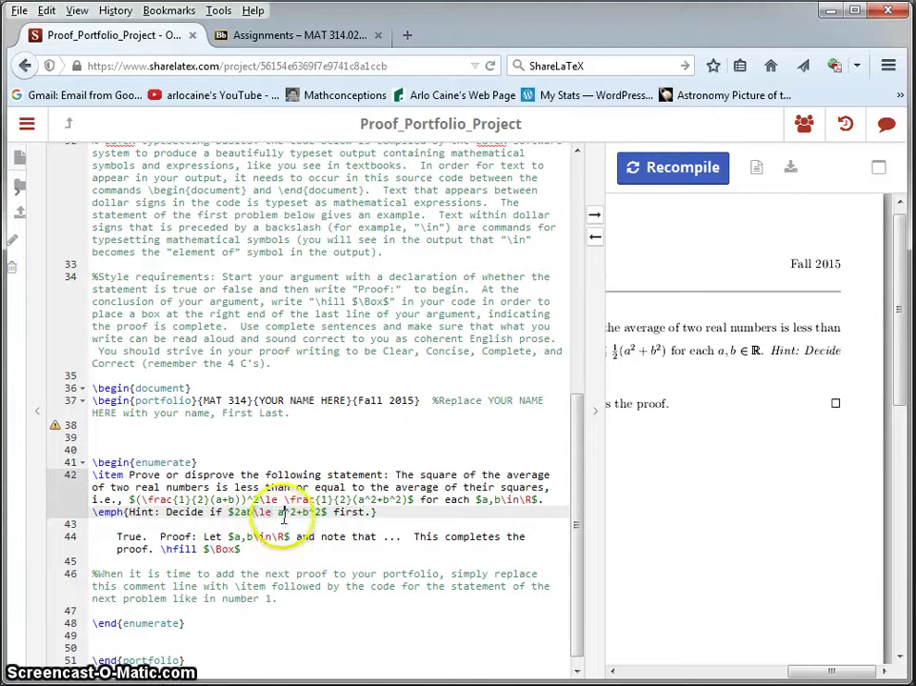
click(286, 514)
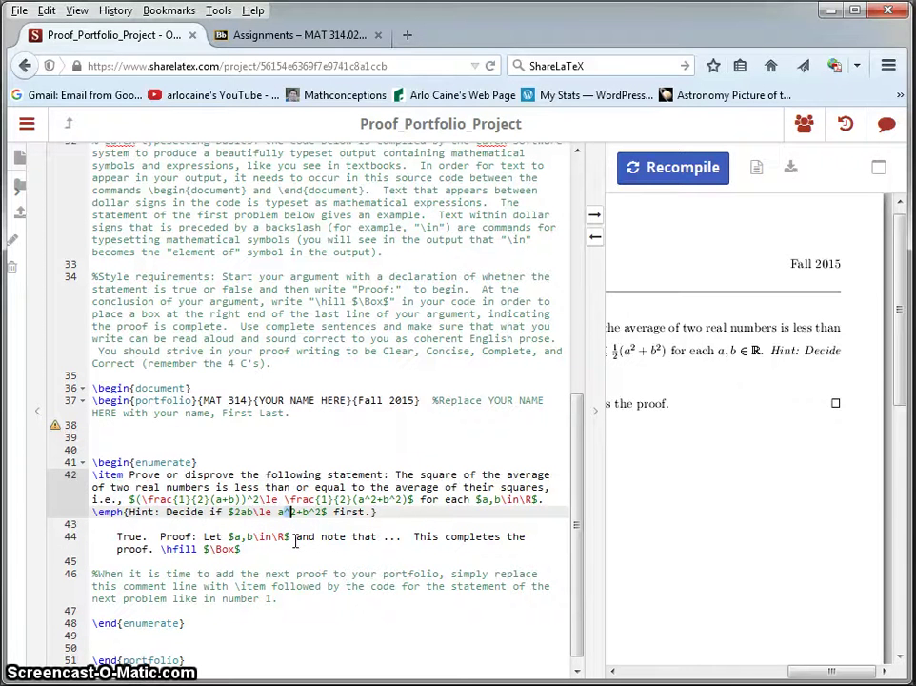
click(138, 500)
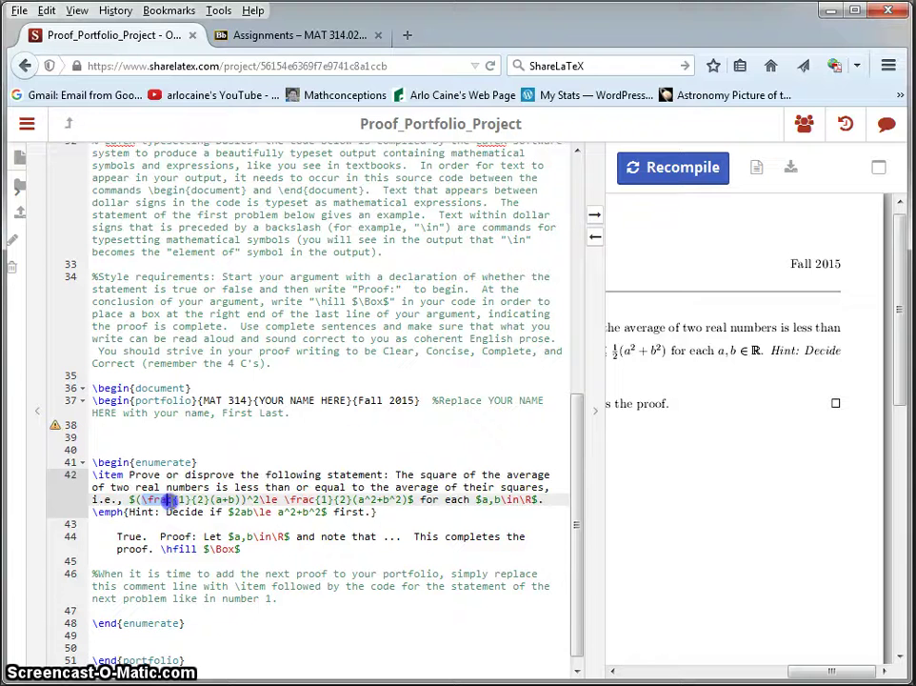
drag(191, 500, 207, 500)
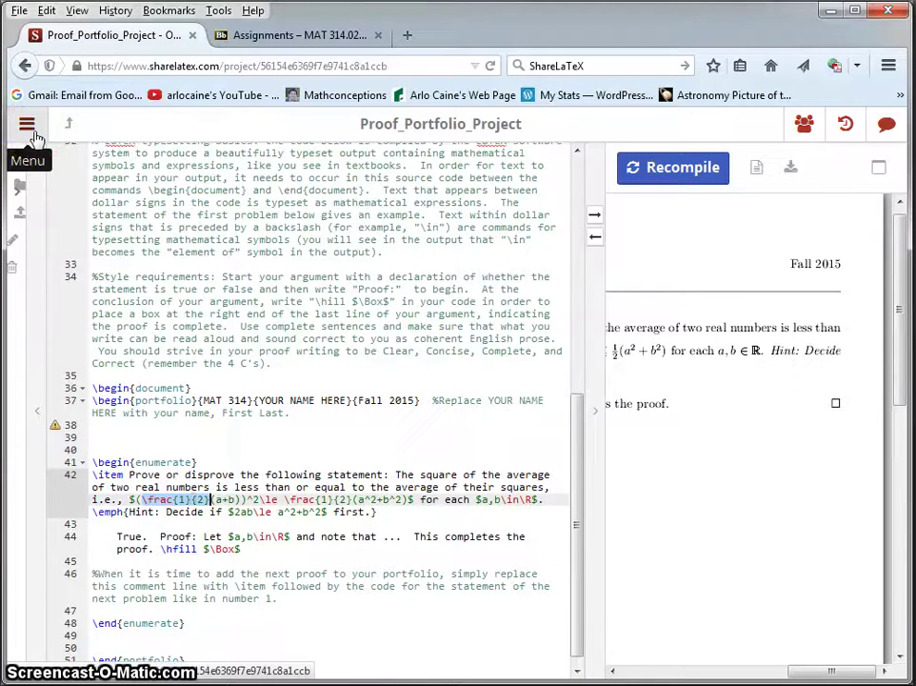
Open the compiled PDF in a new tab via Menu > Download > PDF
click(31, 133)
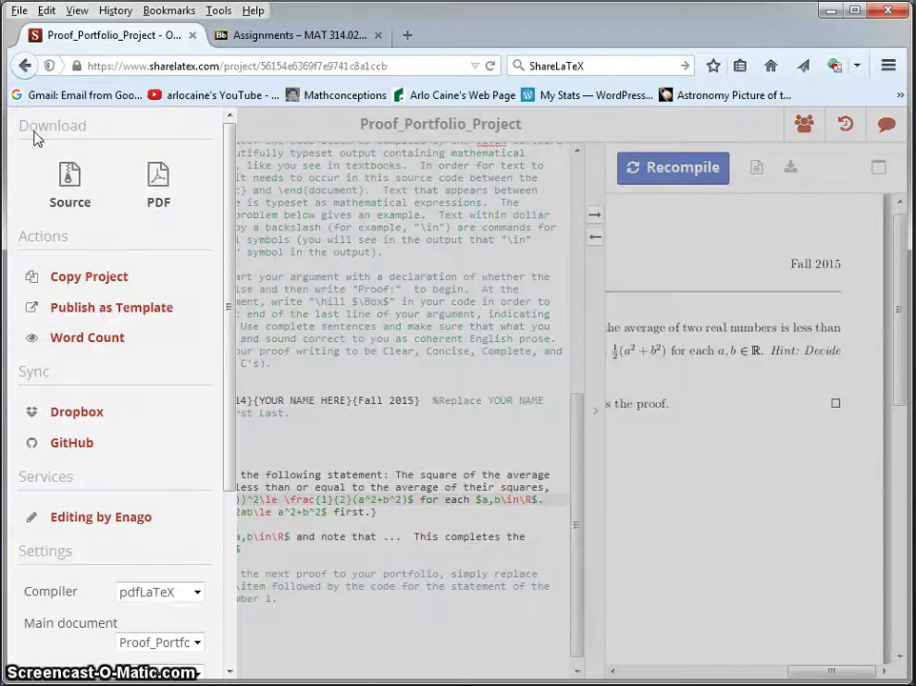
click(265, 134)
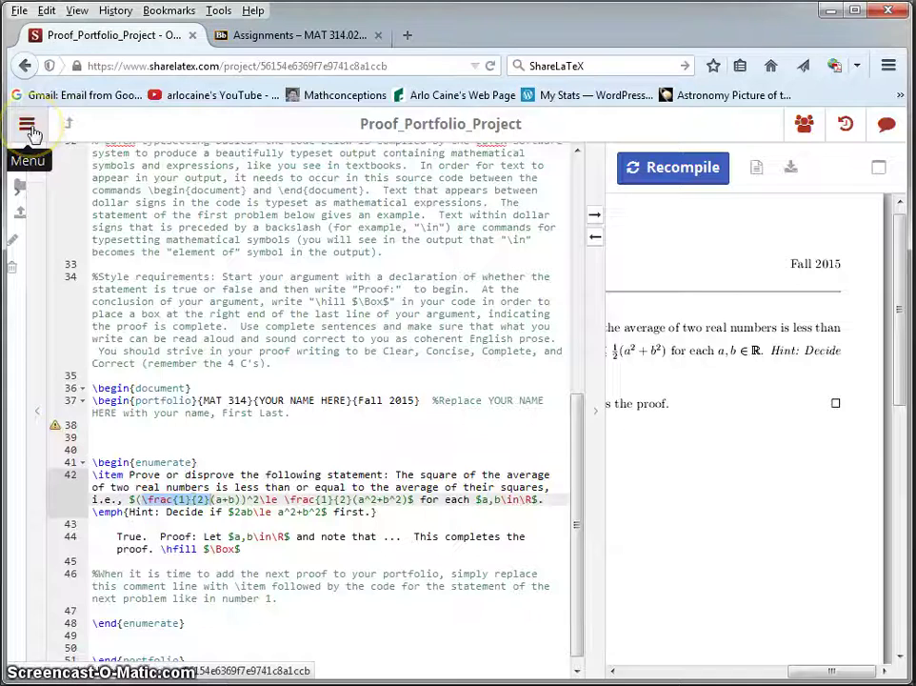
click(29, 127)
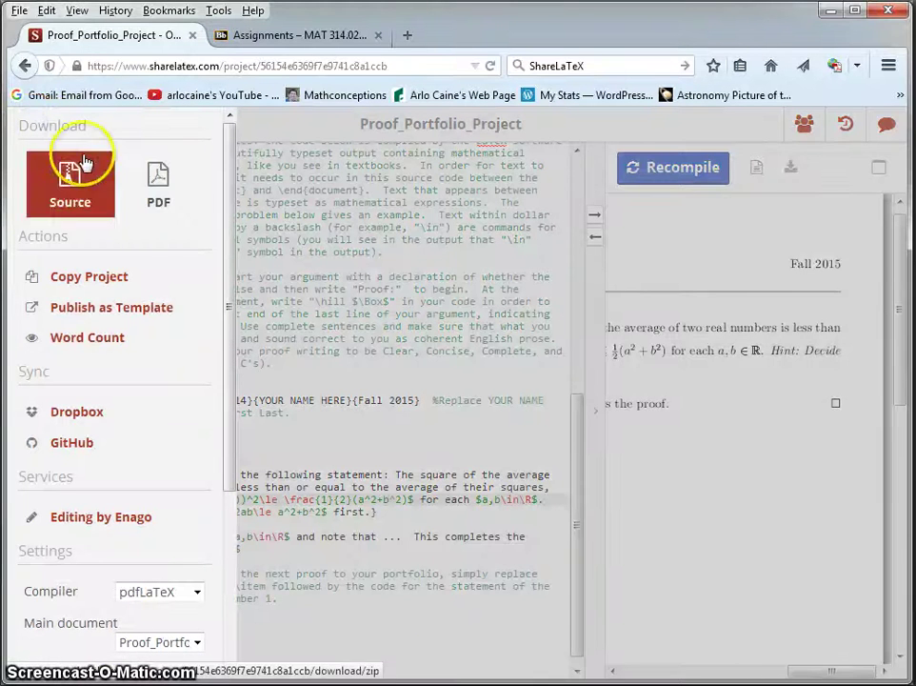
click(159, 201)
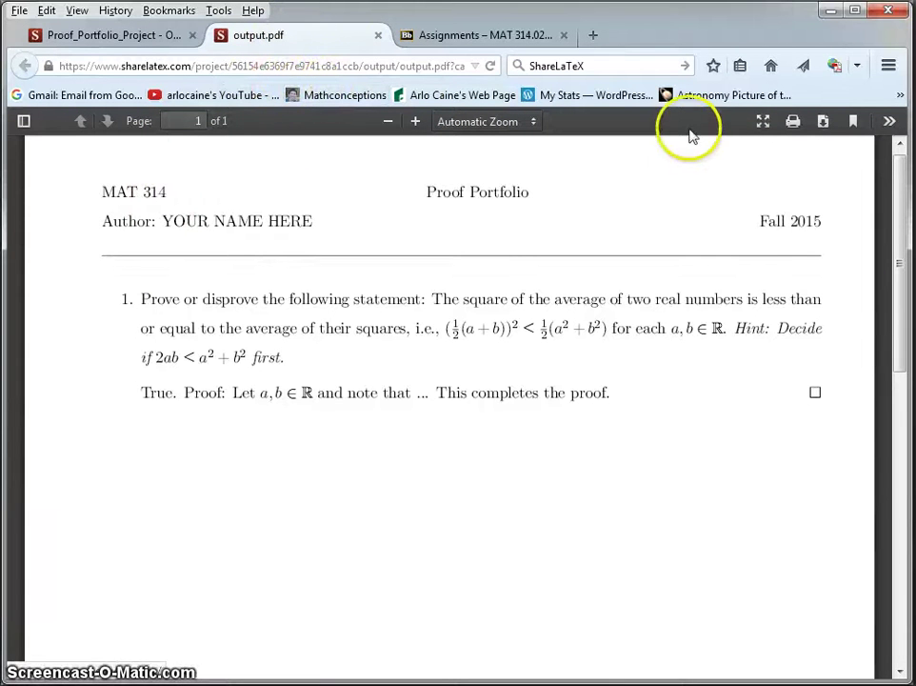
Download Proof_Portfolio_Project.pdf from the Firefox PDF viewer
click(823, 123)
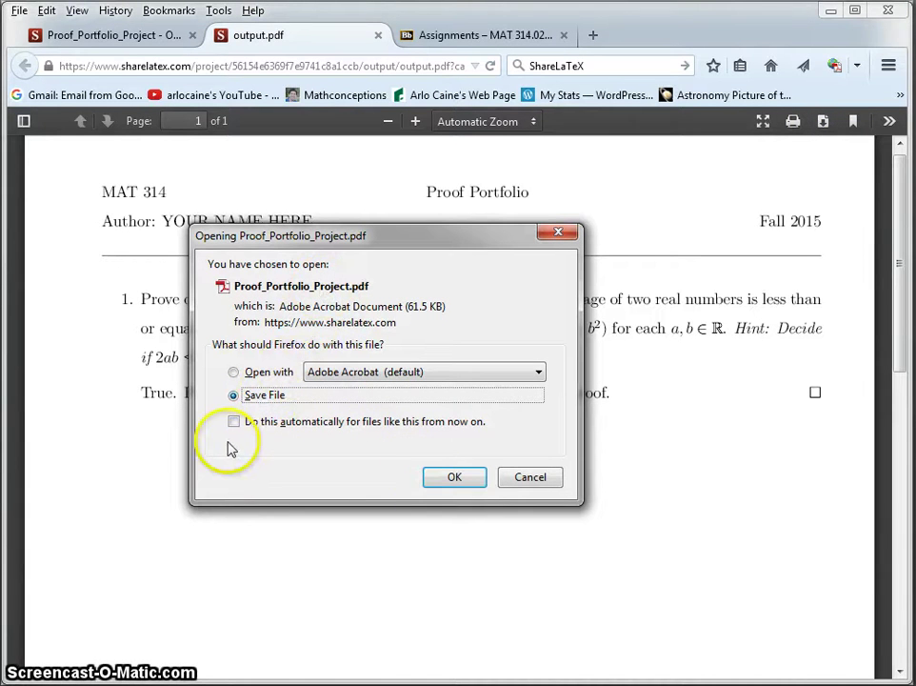
drag(388, 235, 694, 233)
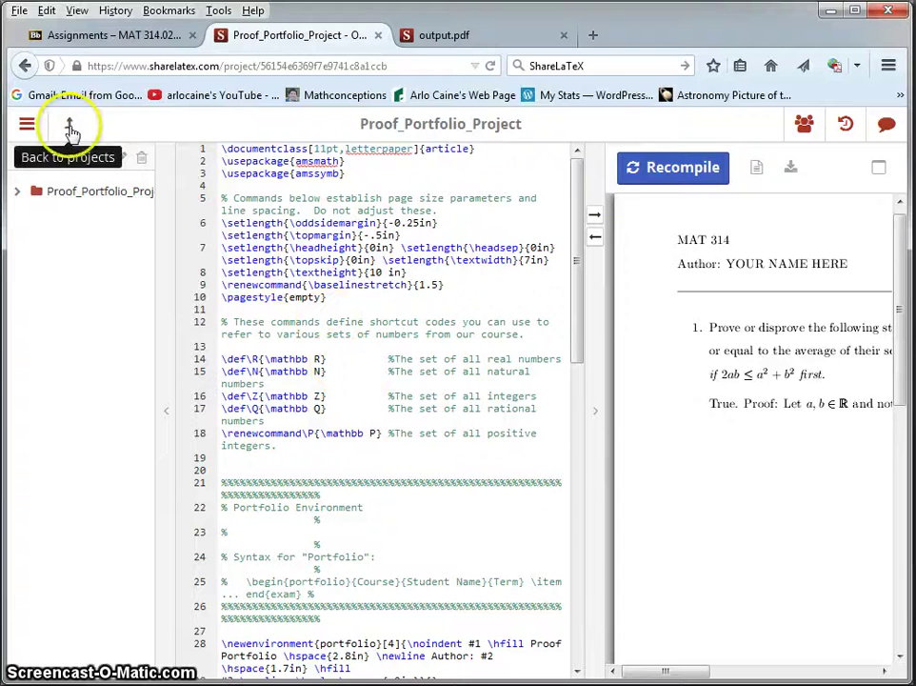
Return to the projects list and log out of ShareLaTeX
click(69, 128)
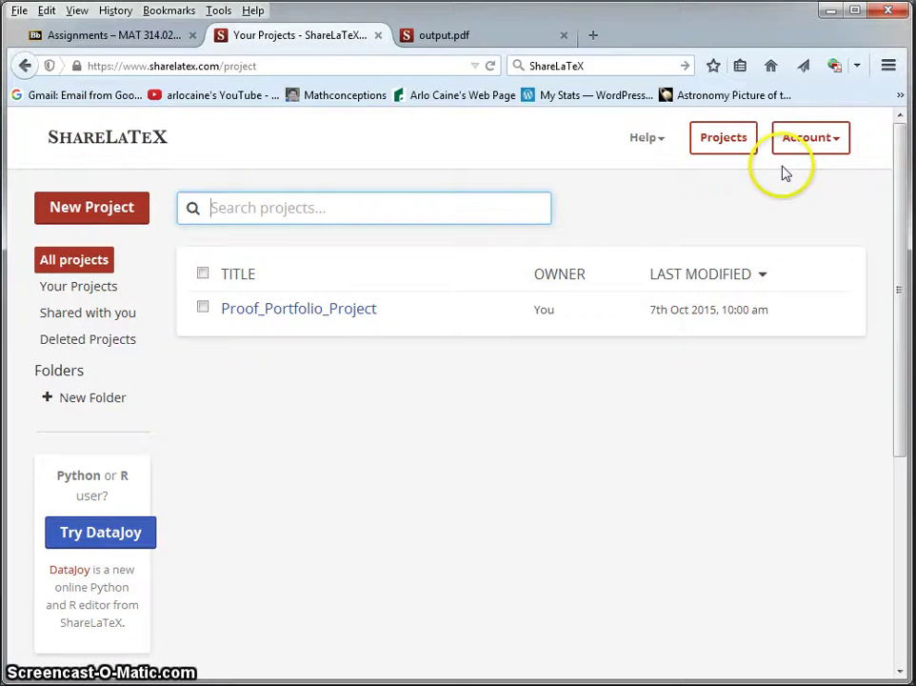
click(810, 145)
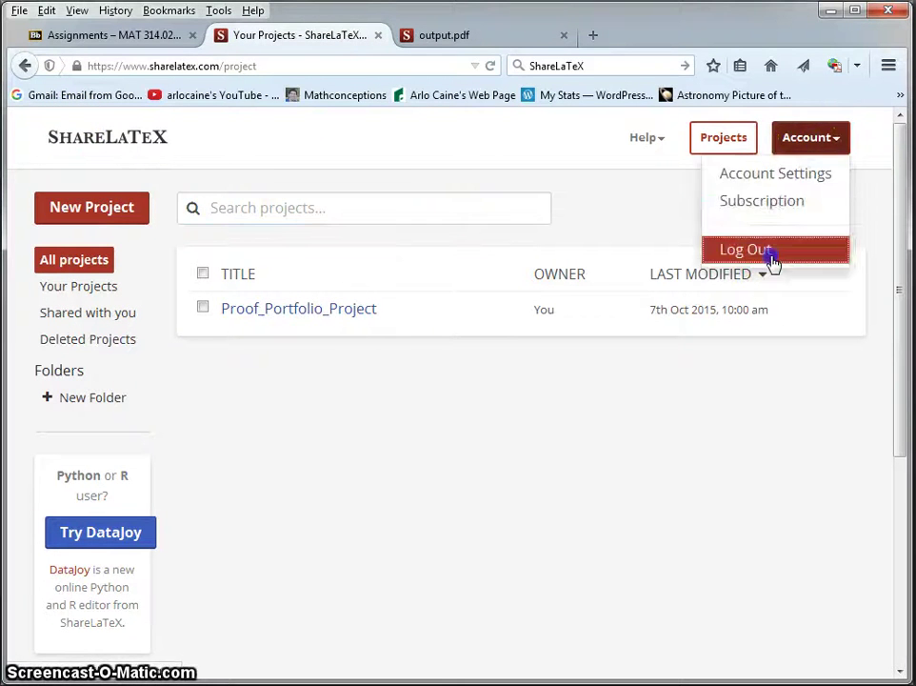
click(773, 259)
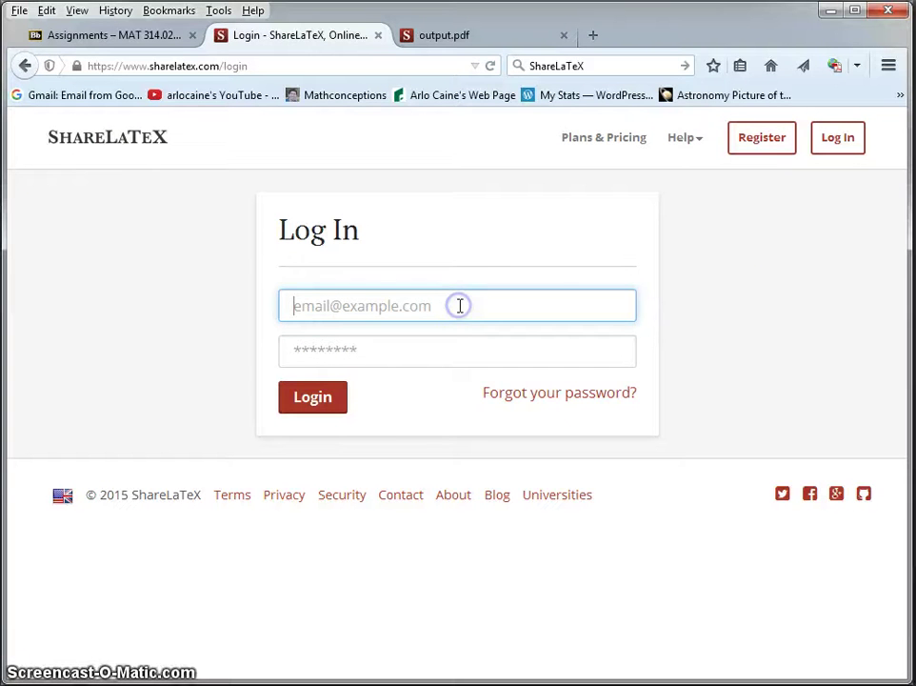
Sign back in with the account e-mail and password, then reopen Proof_Portfolio_Project
click(141, 139)
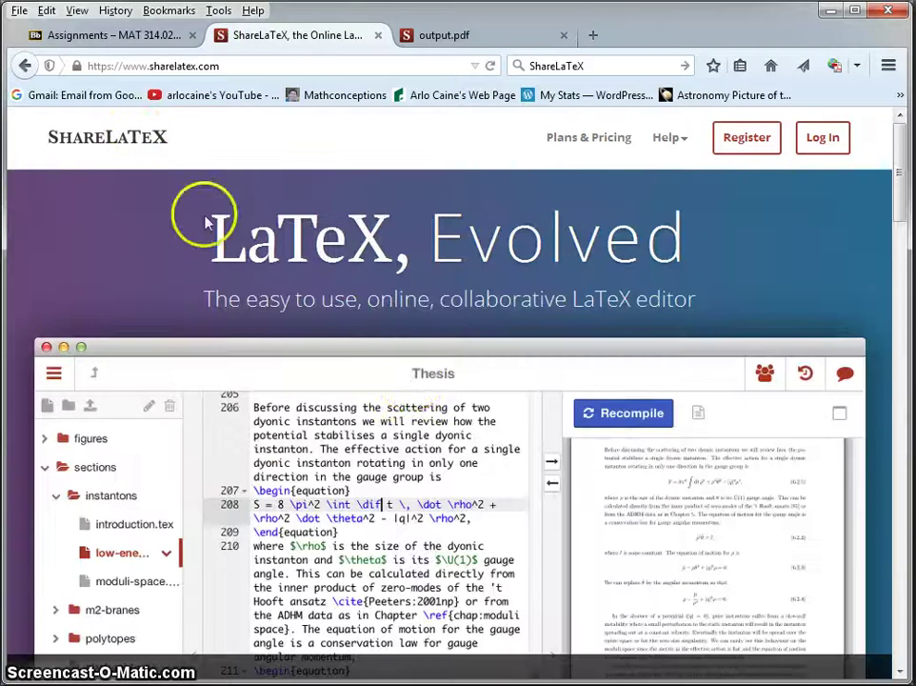
scroll(413, 385, down, 4)
scroll(412, 384, down, 1)
click(322, 333)
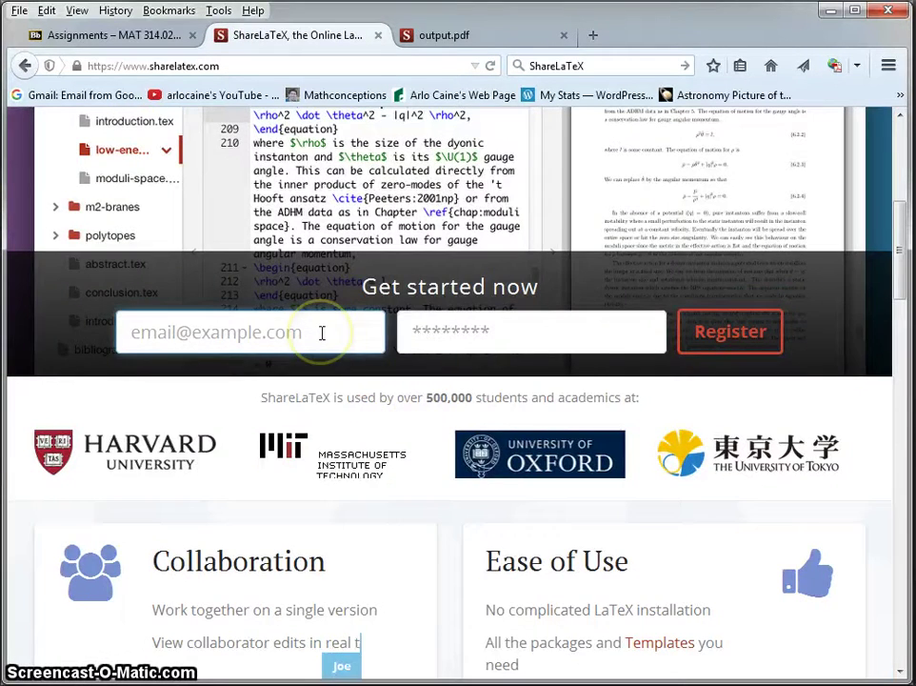
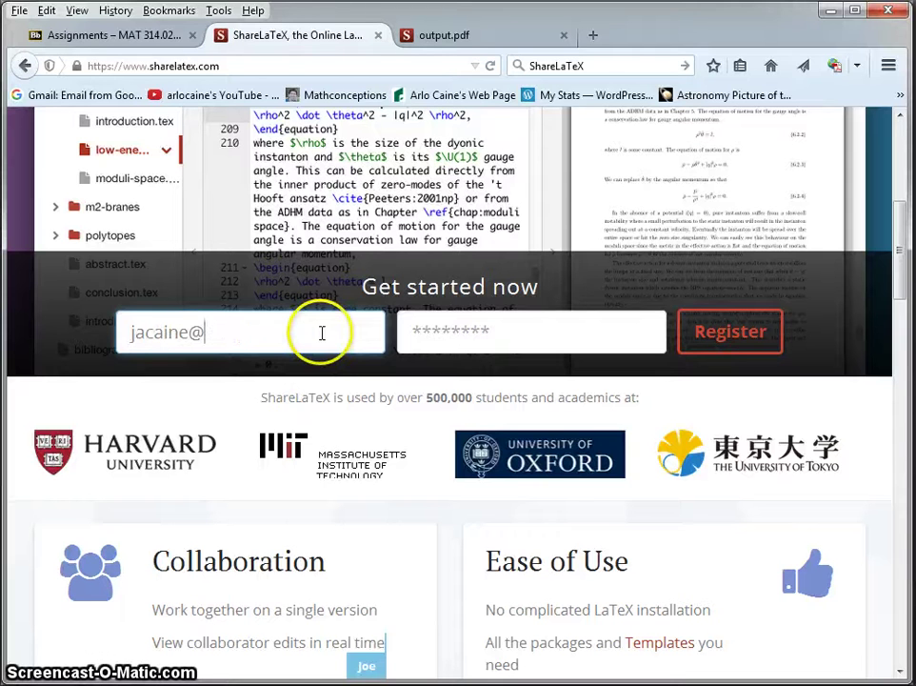
key(Tab)
text(•)
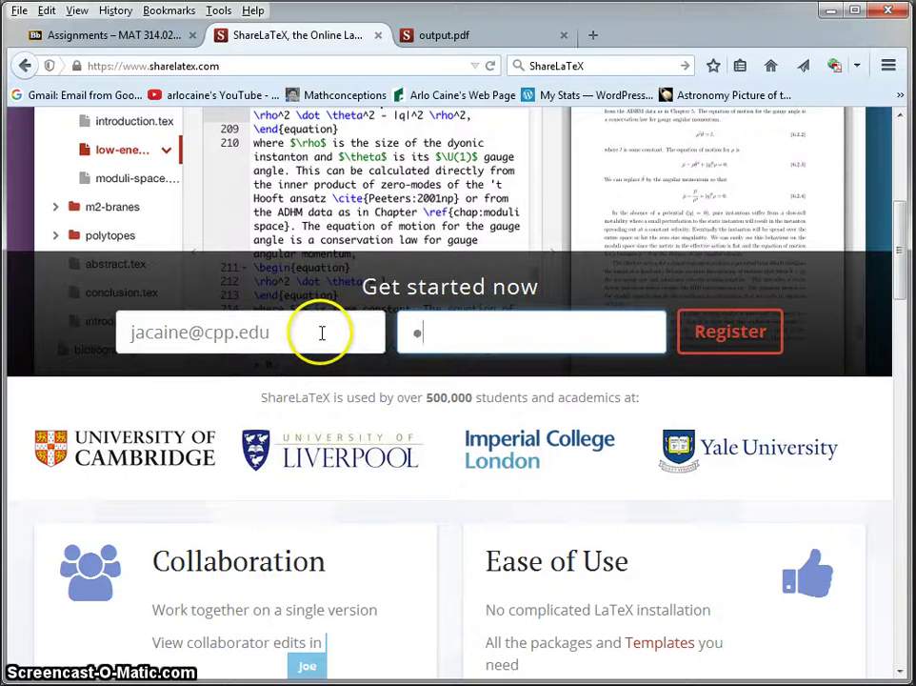
text(•••••)
key(Return)
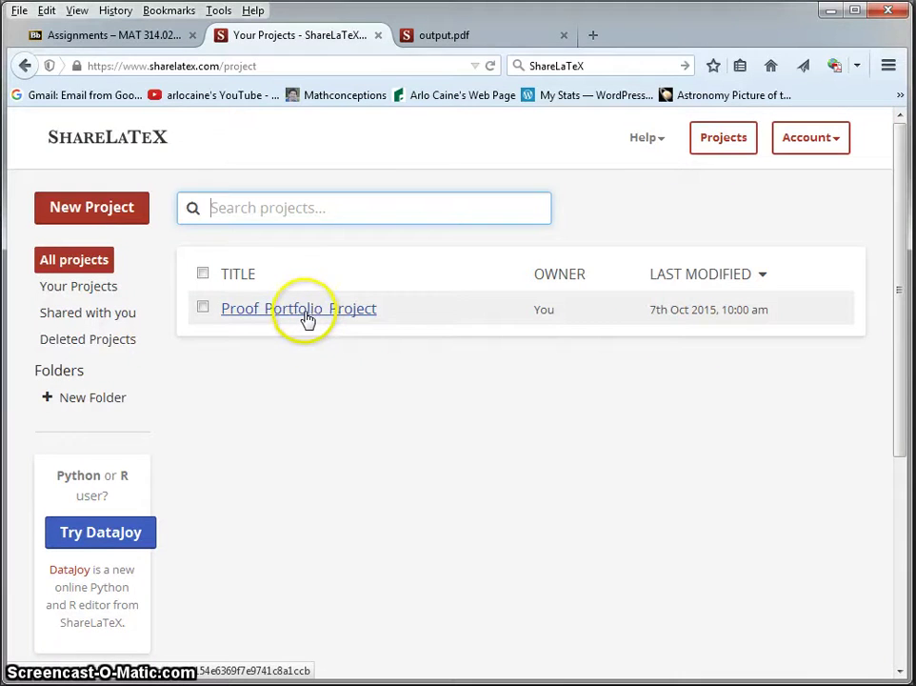
click(307, 317)
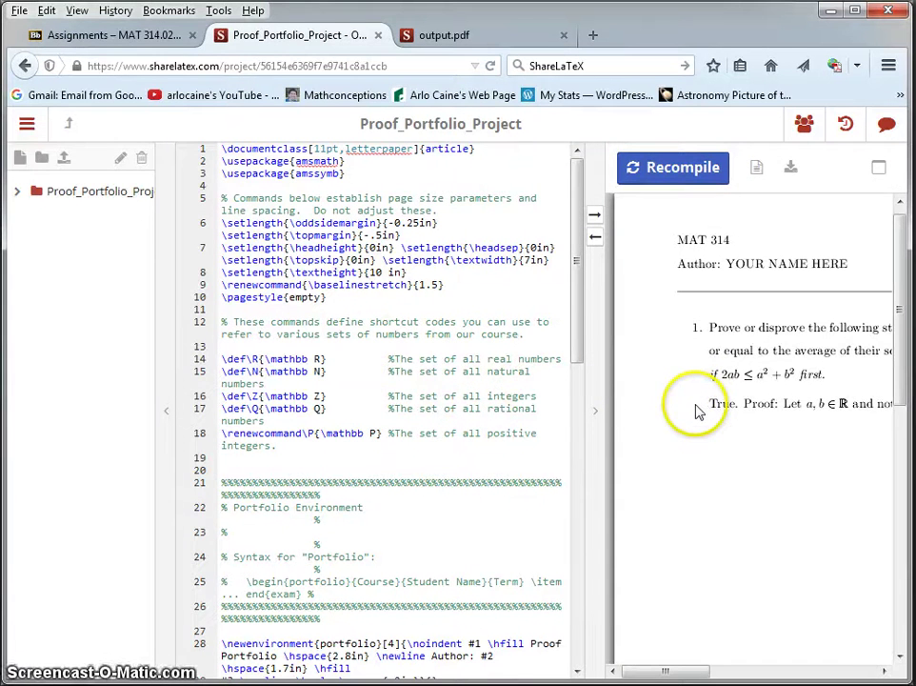
Download the project source from the menu and save it as Proof_Portfolio_Project.zip
click(28, 123)
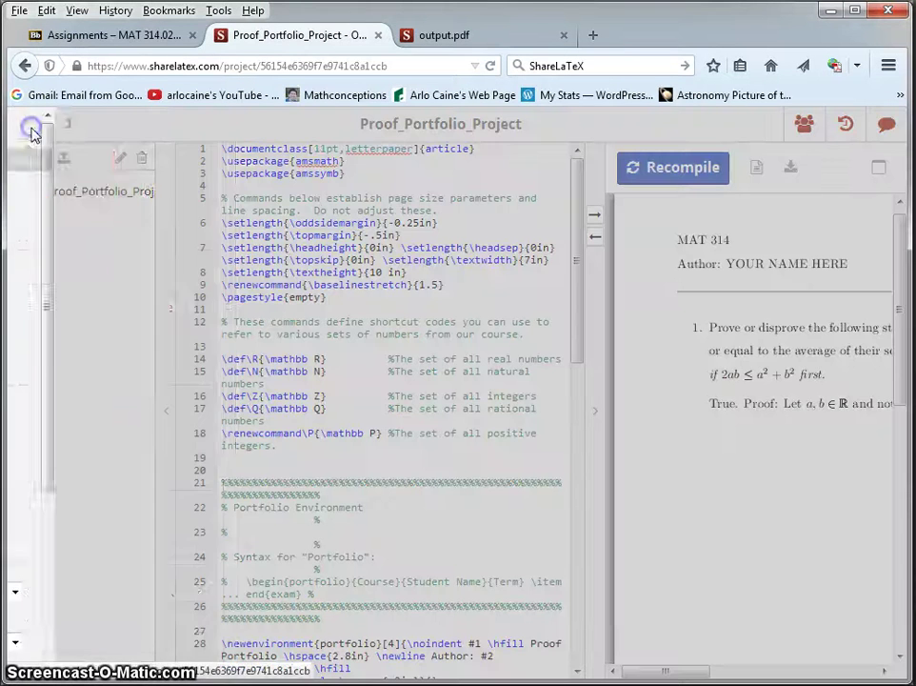
click(59, 181)
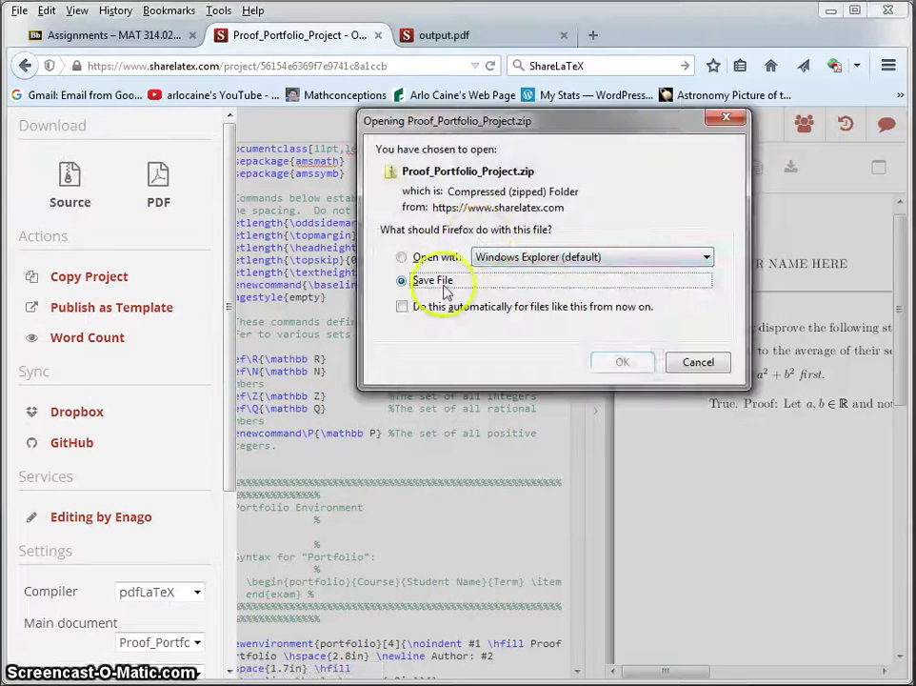
click(408, 275)
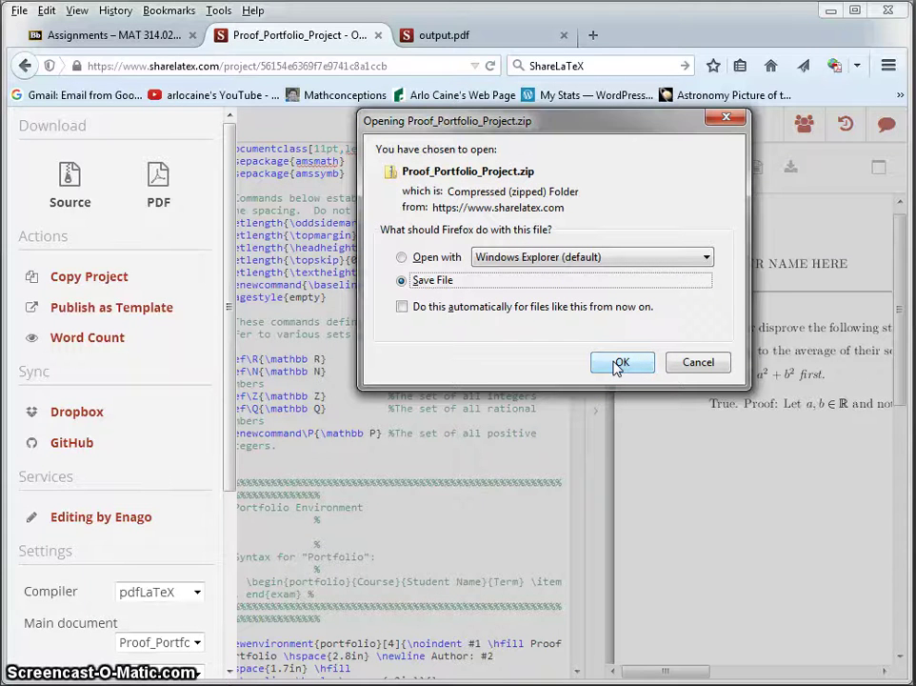
click(619, 363)
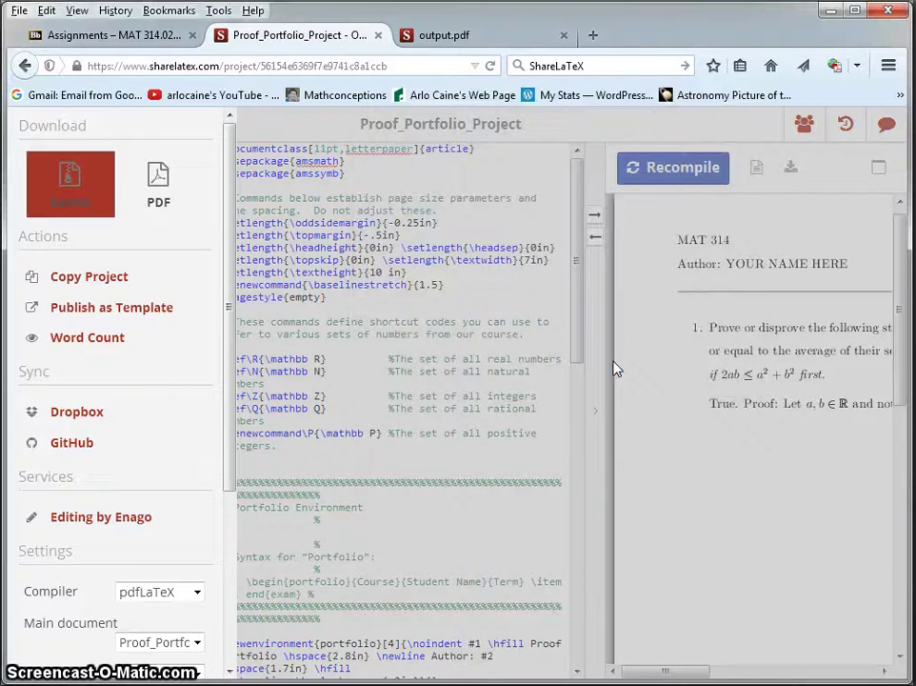